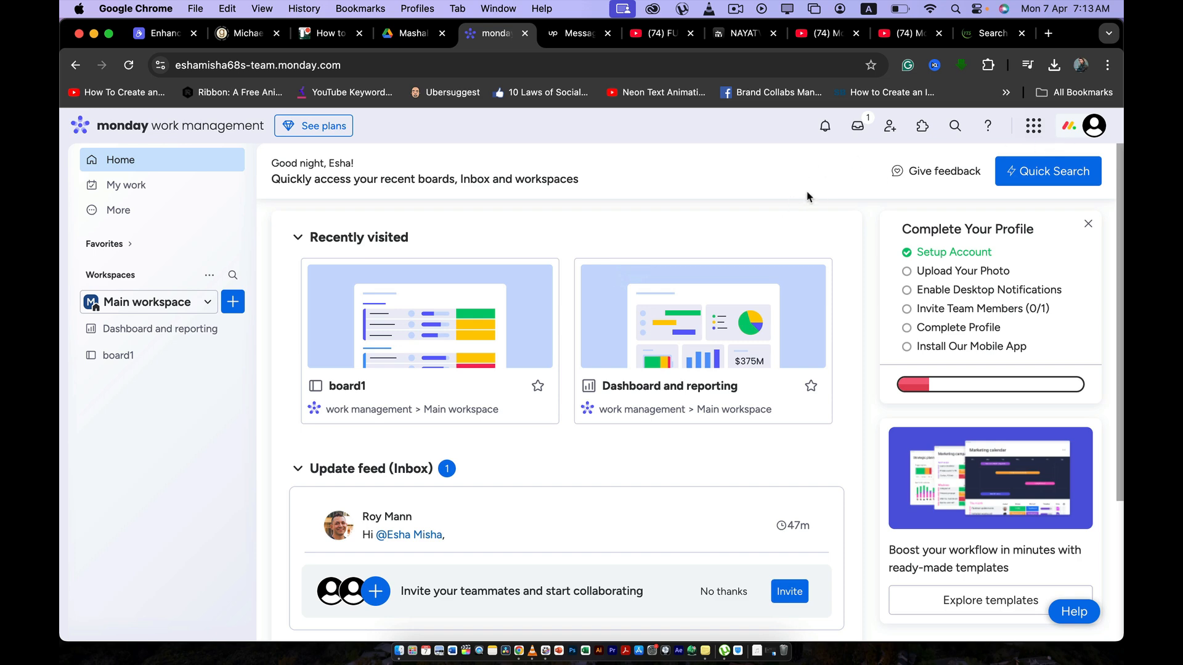
click(1095, 129)
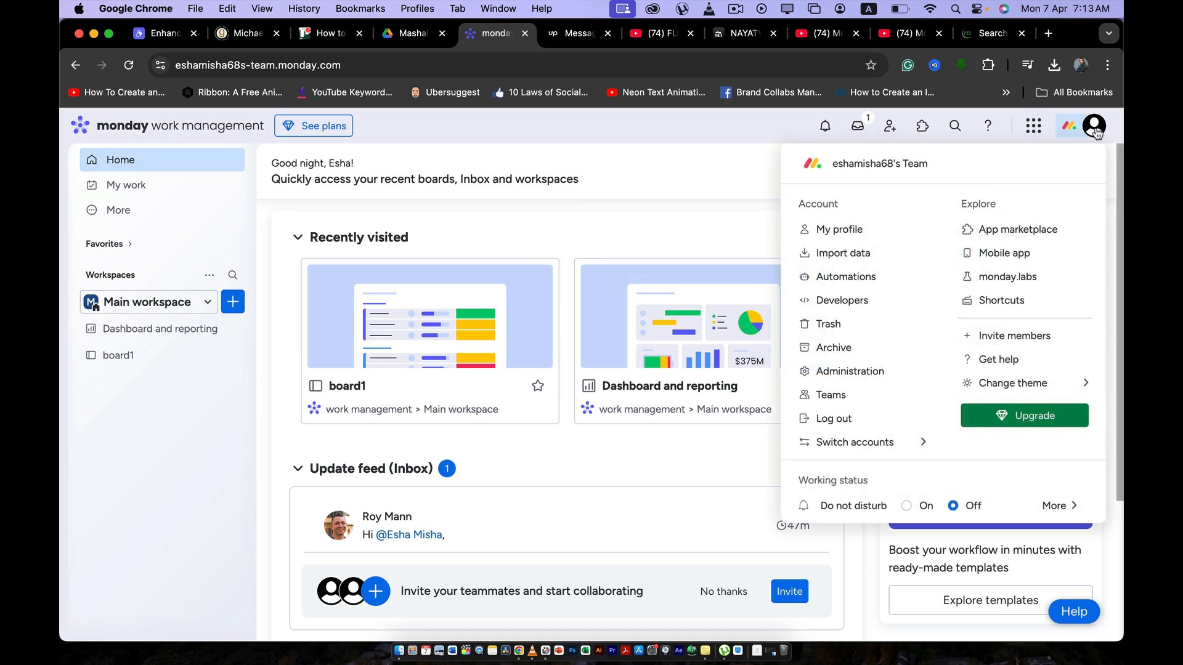
click(1095, 132)
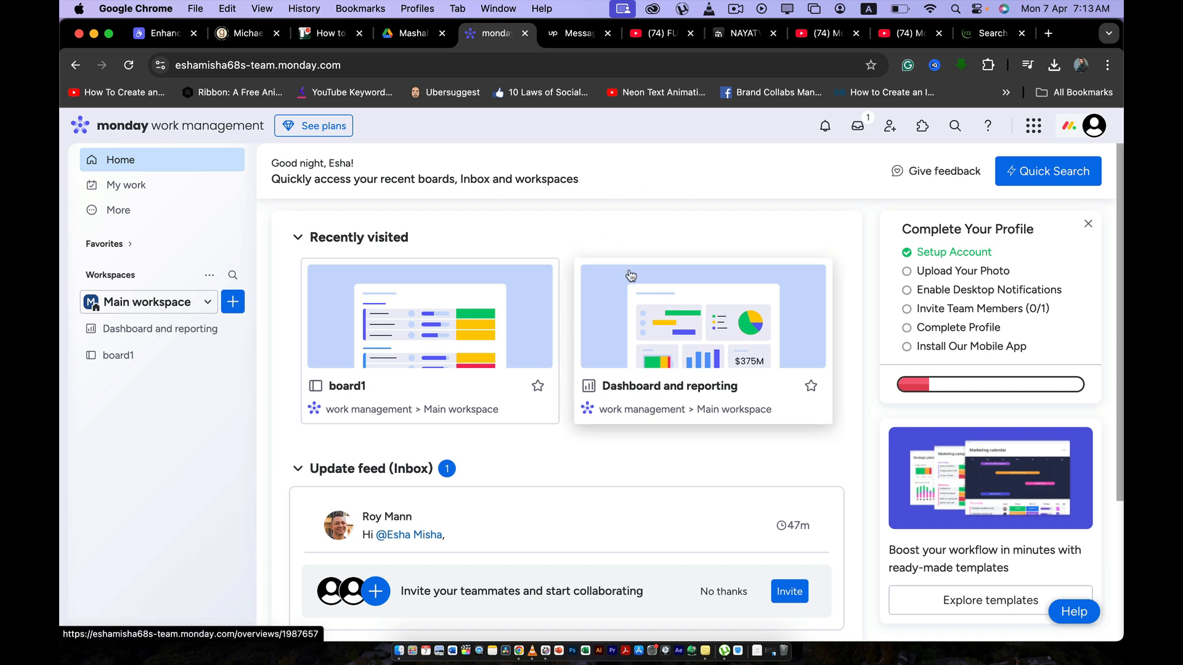
Open board1 from the recently visited boards on the home page
click(433, 333)
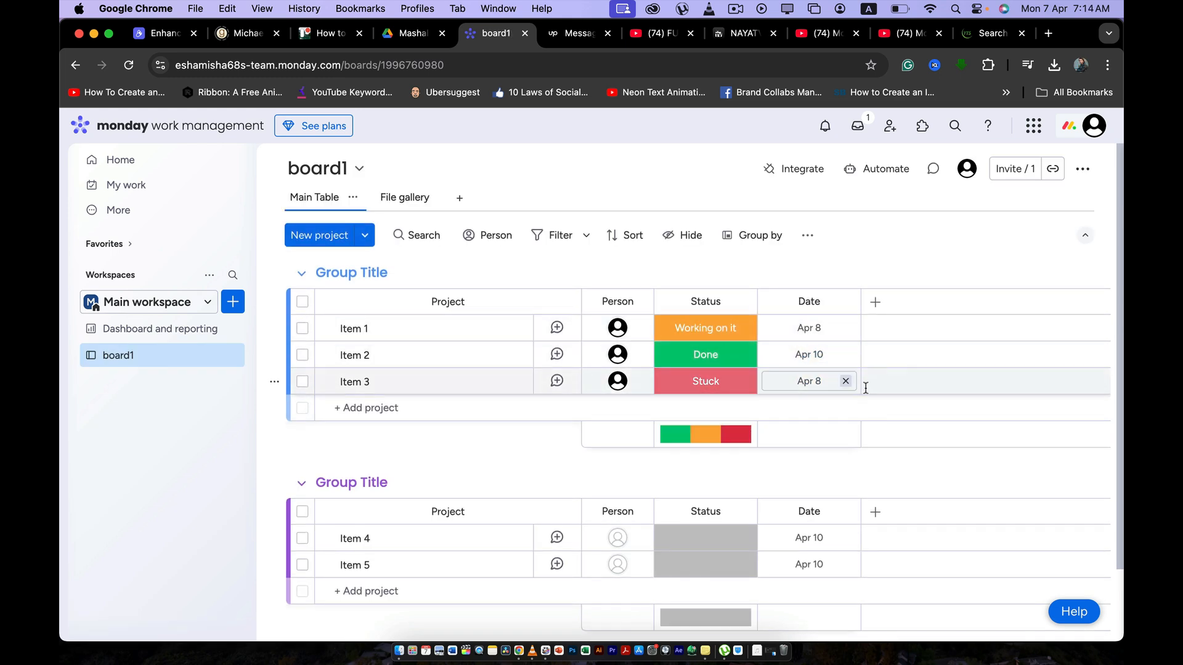
click(808, 237)
click(809, 237)
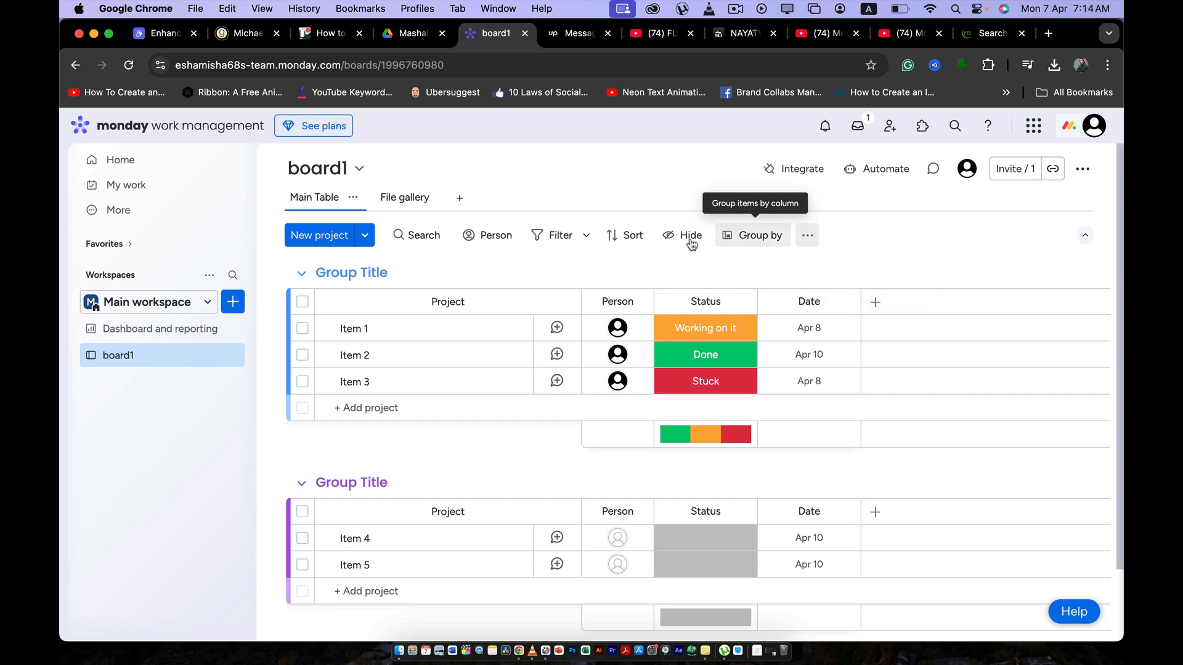
click(460, 201)
click(460, 200)
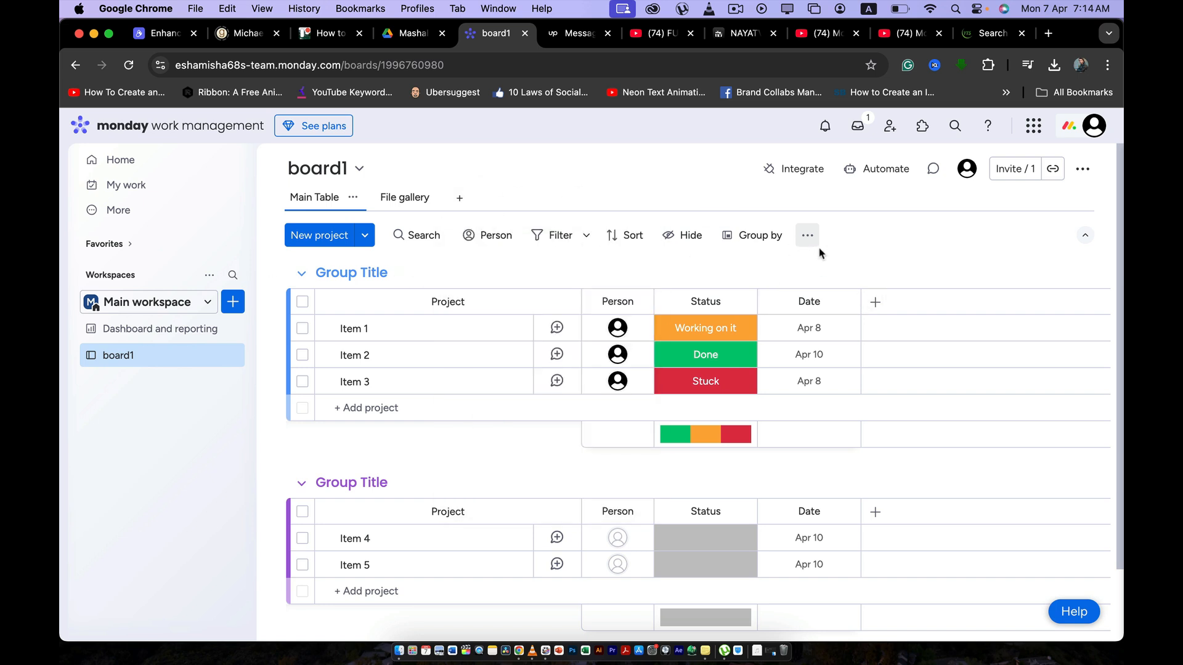
Add a Form view to board1 and page through the form builder introduction until it is dismissed
click(460, 199)
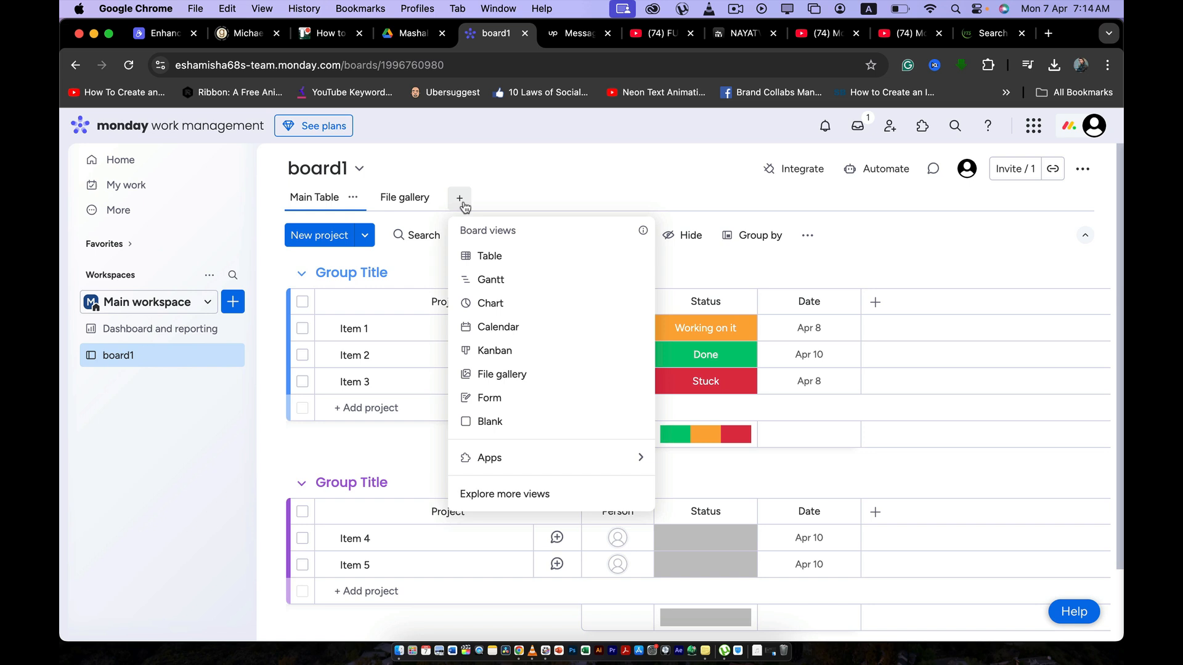
click(534, 401)
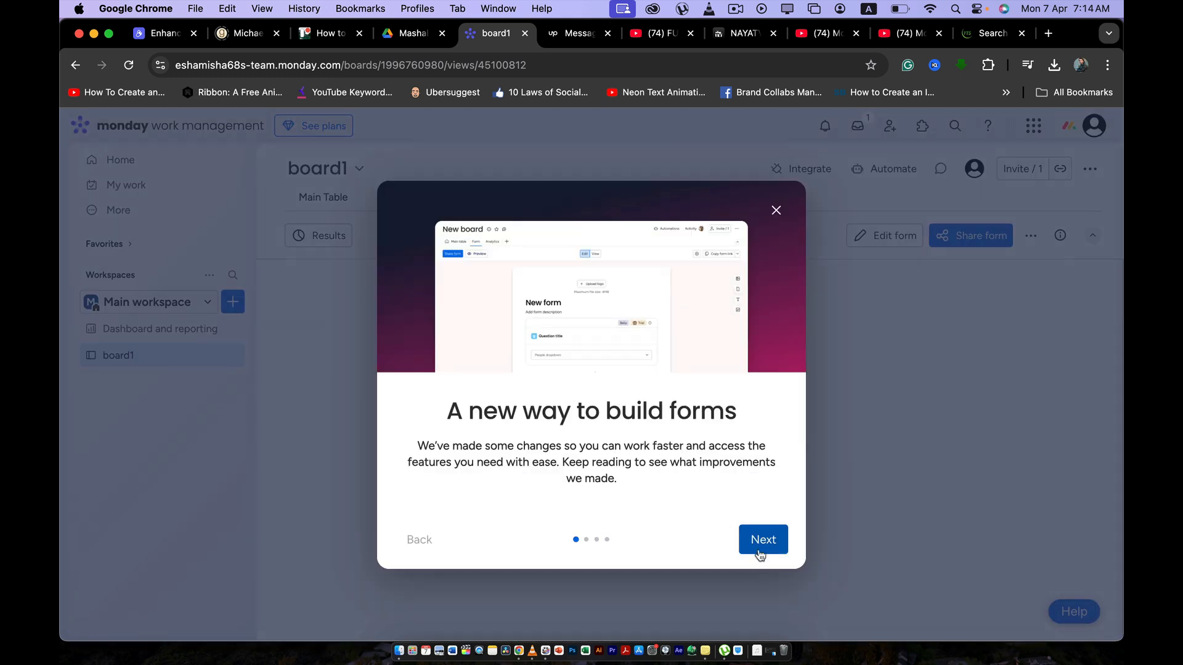
click(760, 553)
click(762, 545)
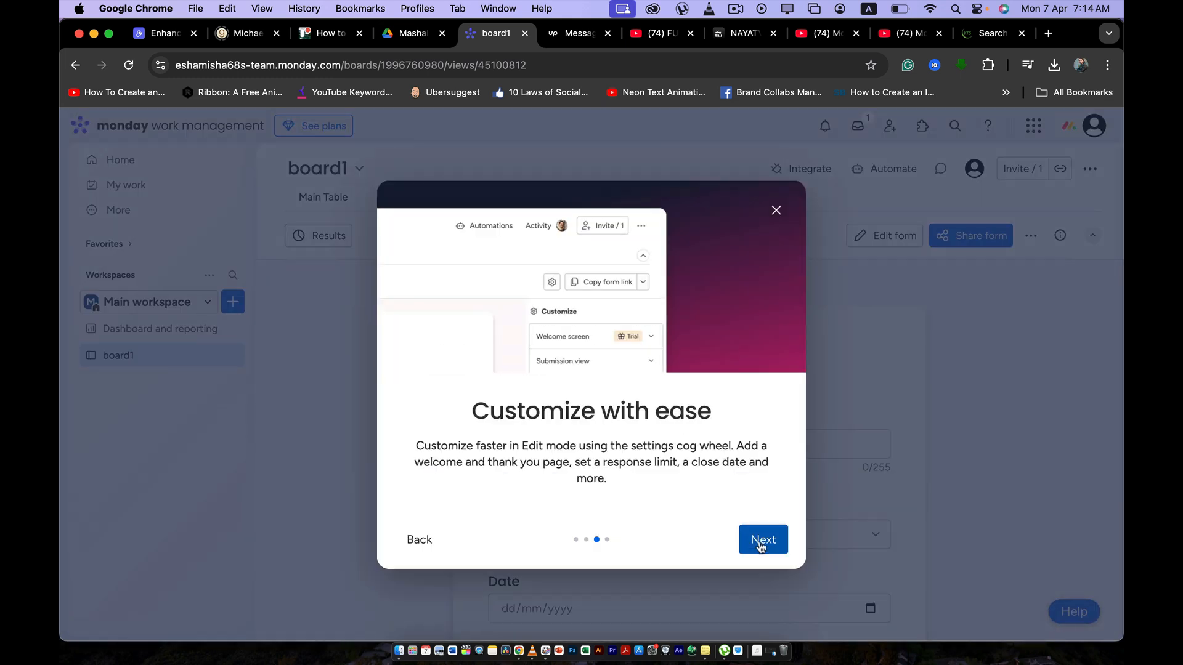
click(764, 544)
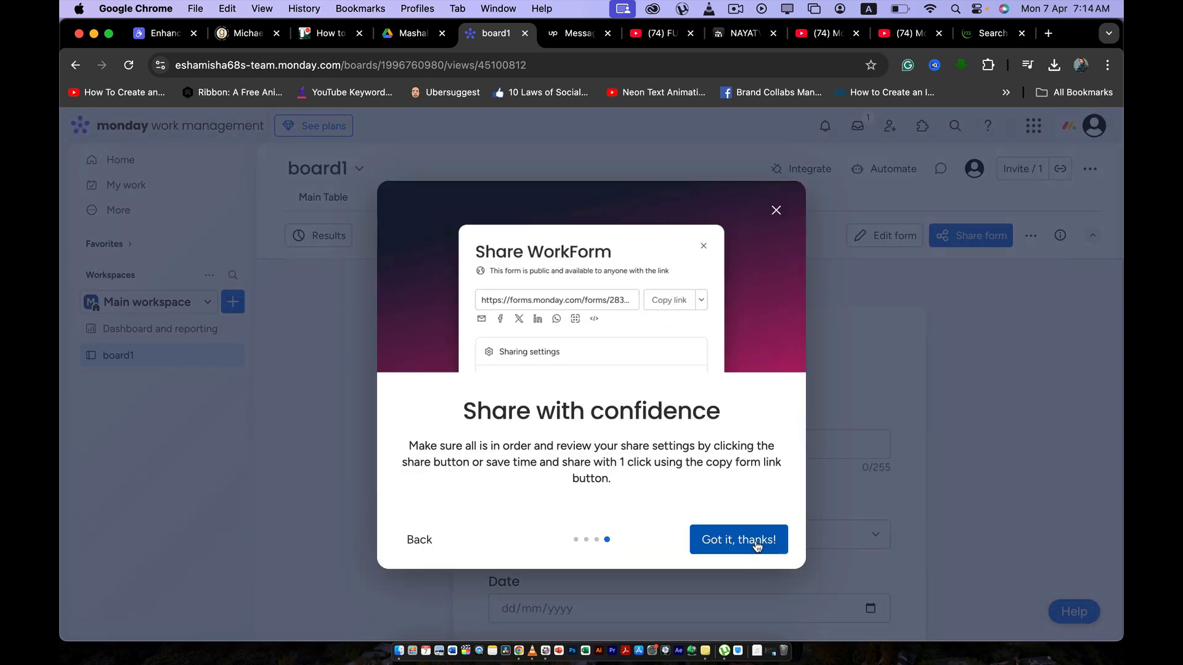
click(757, 544)
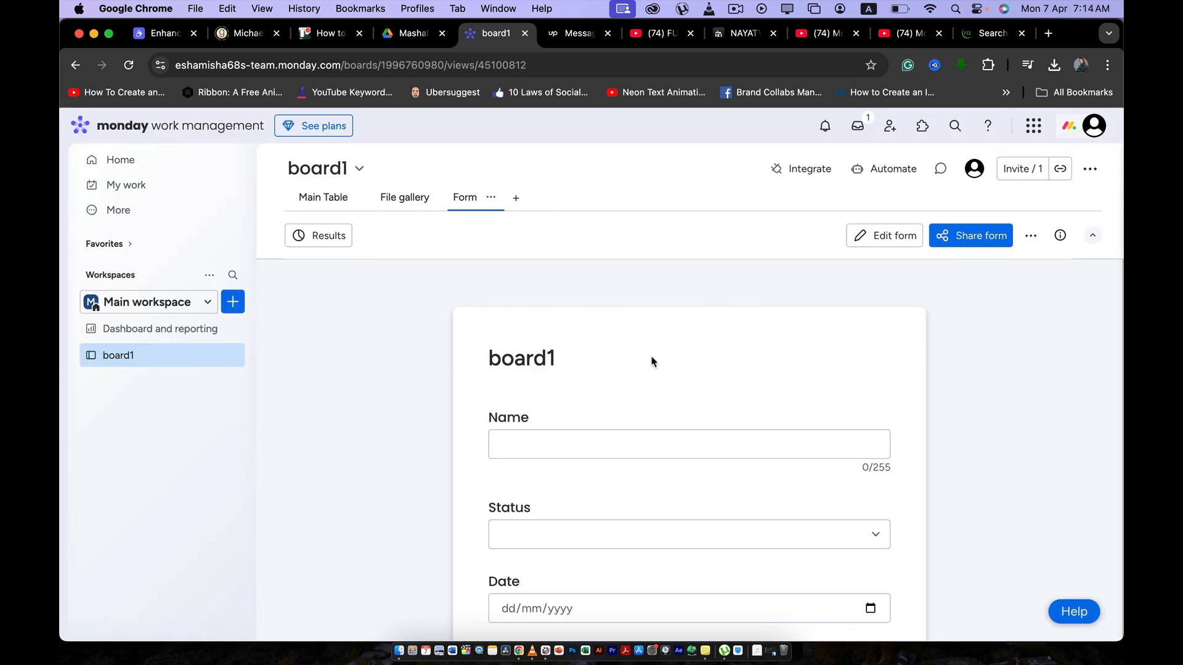
Examine the new form's fields, compare them with the Main Table's columns, and look at the File gallery view
scroll(601, 412, down, 2)
scroll(601, 431, up, 2)
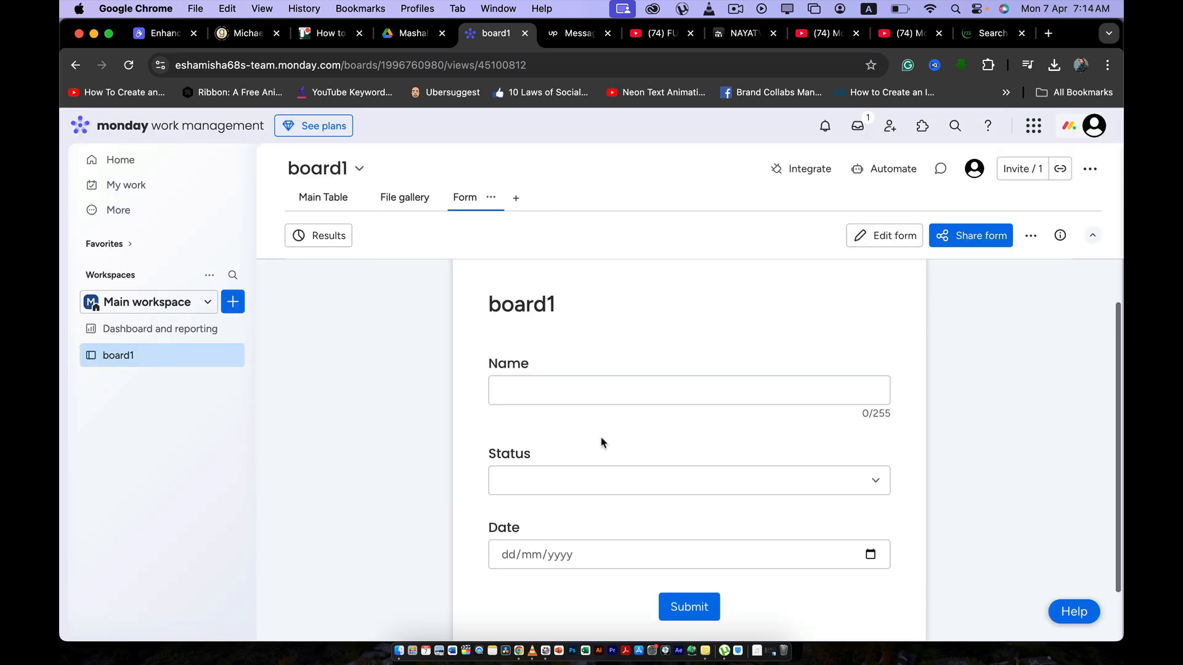
scroll(579, 480, down, 2)
scroll(567, 443, up, 2)
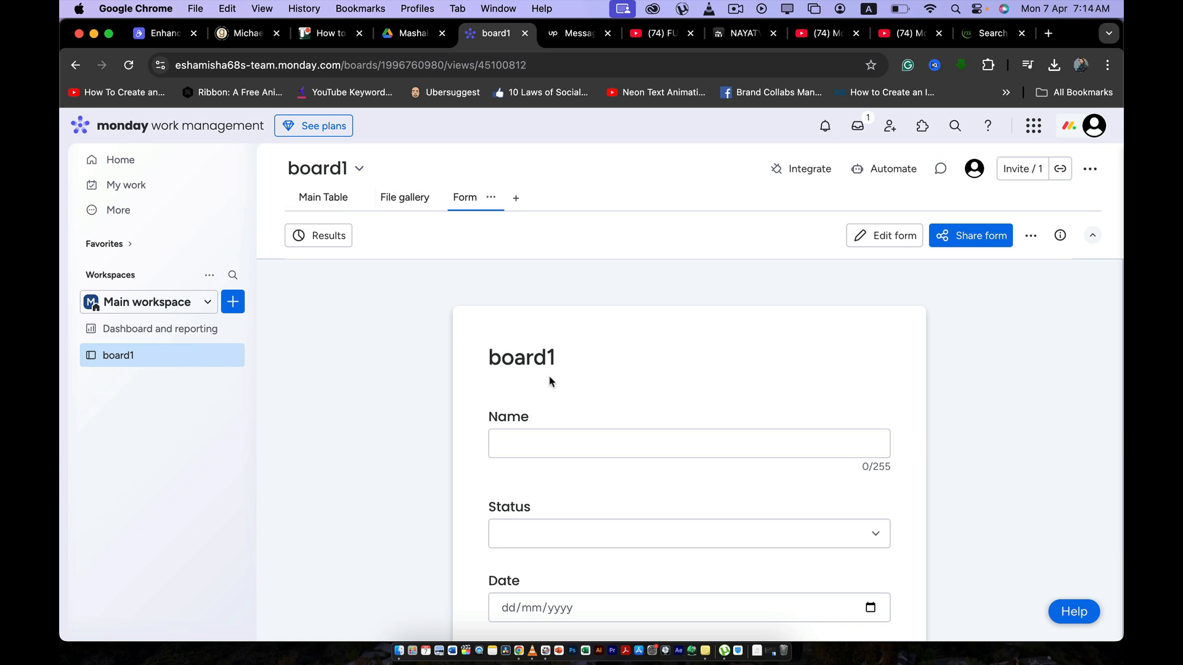
click(323, 197)
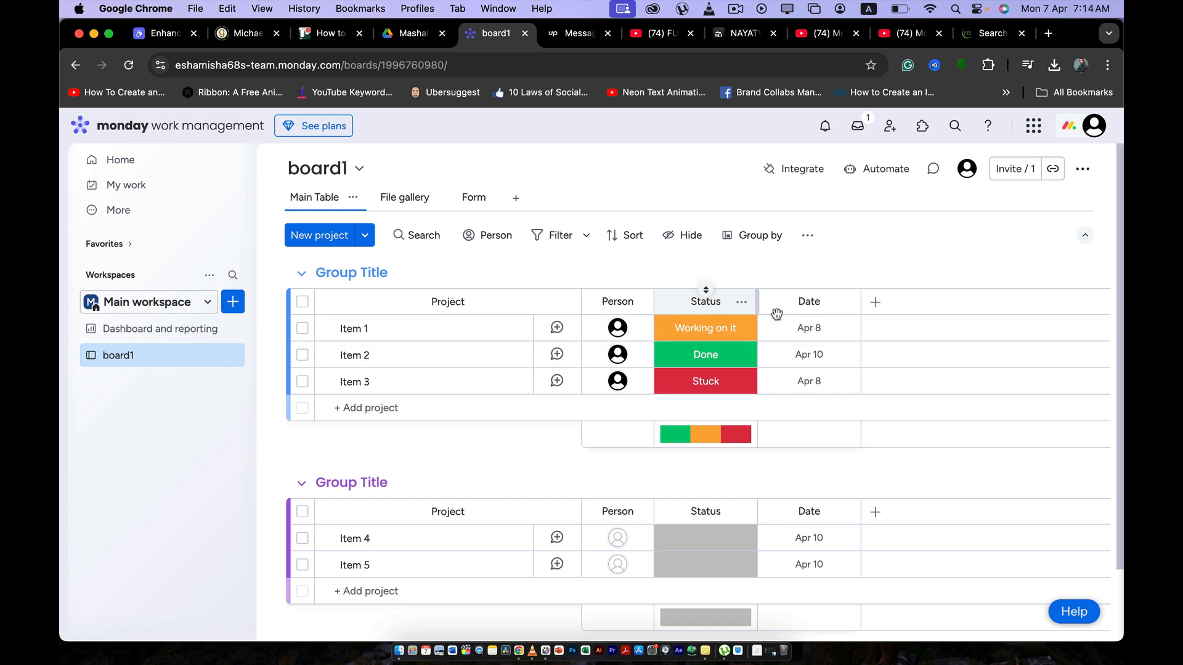
click(475, 198)
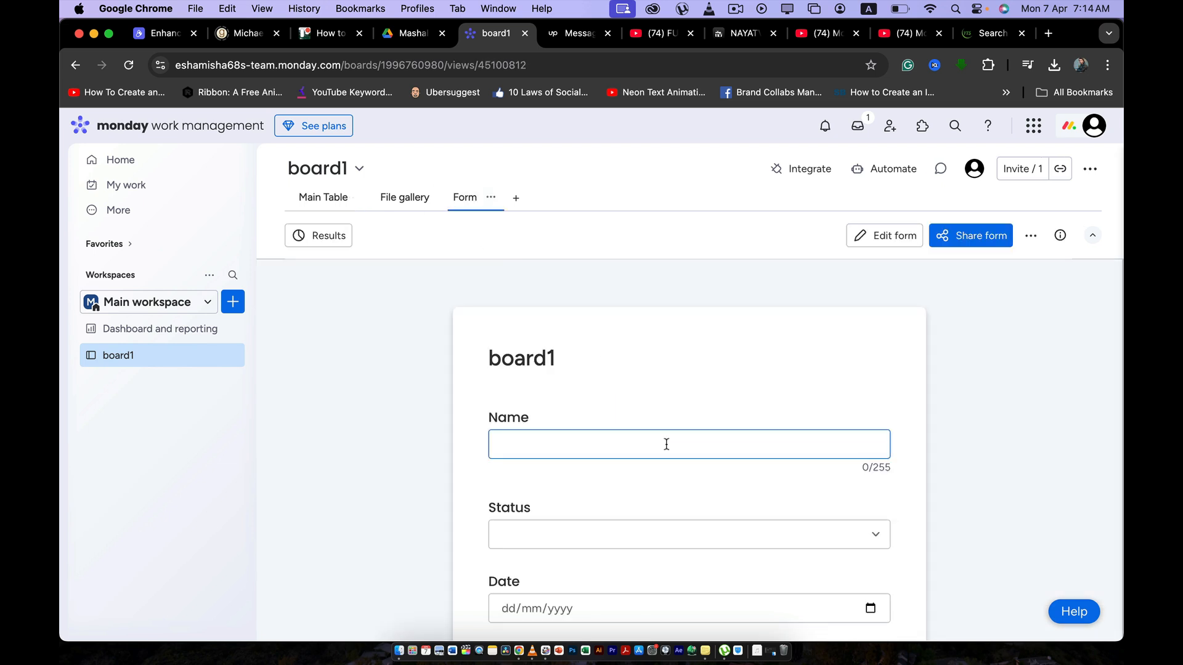
scroll(665, 444, down, 3)
scroll(666, 461, up, 1)
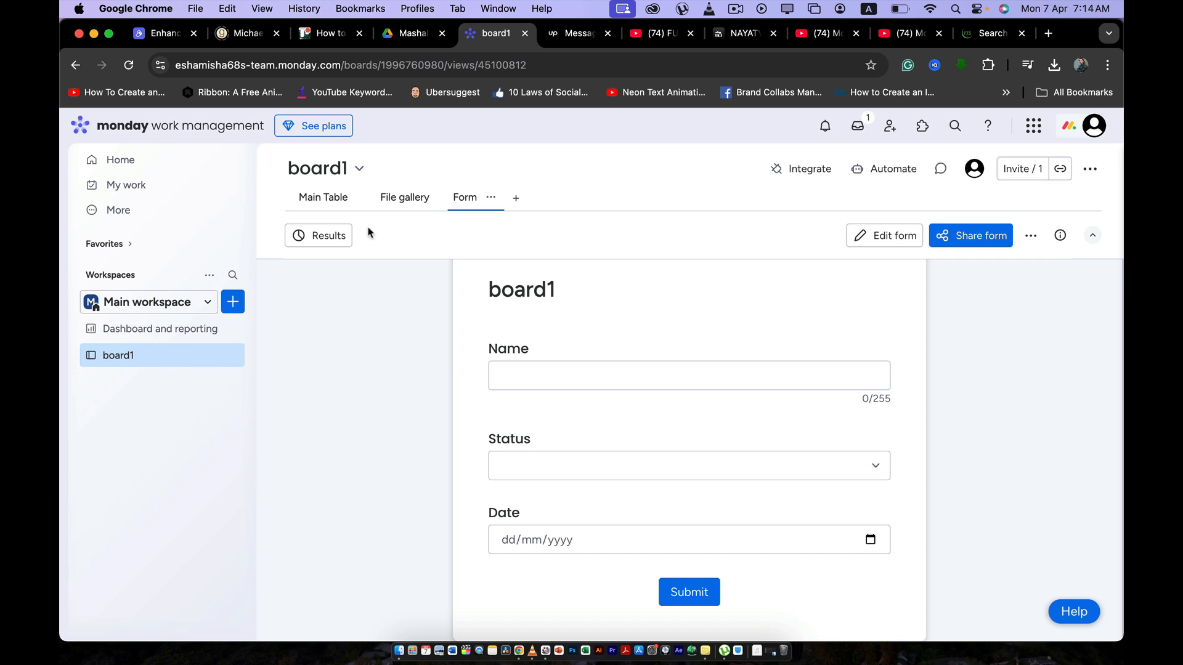
click(325, 197)
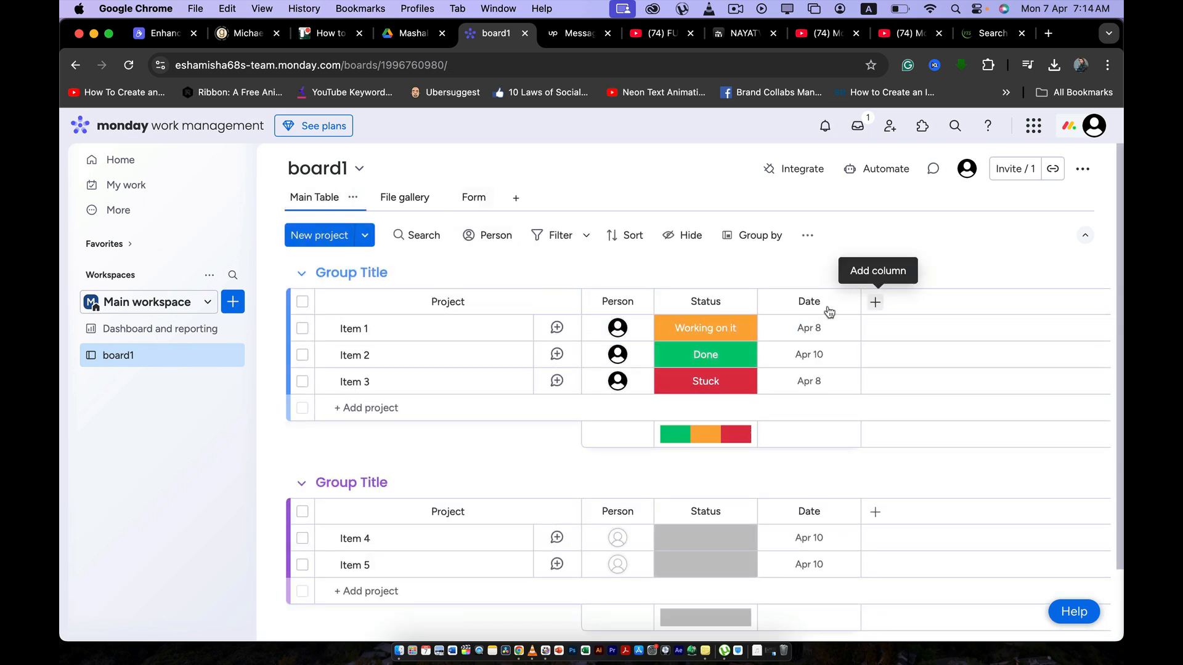
click(397, 197)
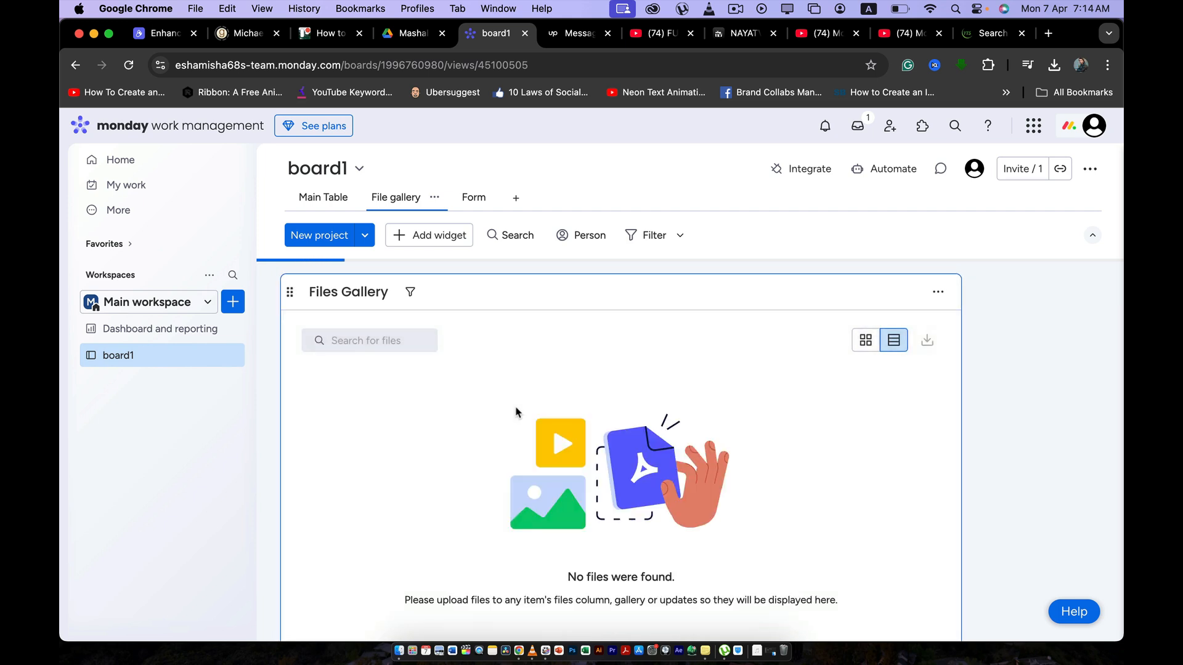
click(469, 199)
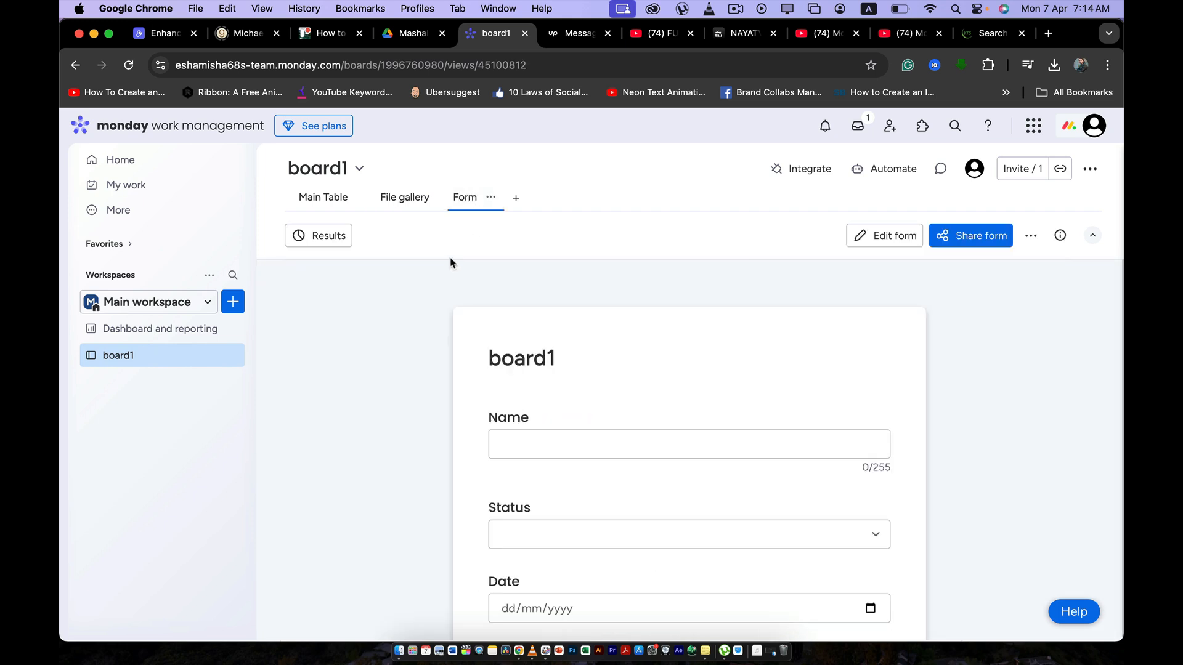
Delete the File gallery view from board1
click(408, 197)
click(435, 197)
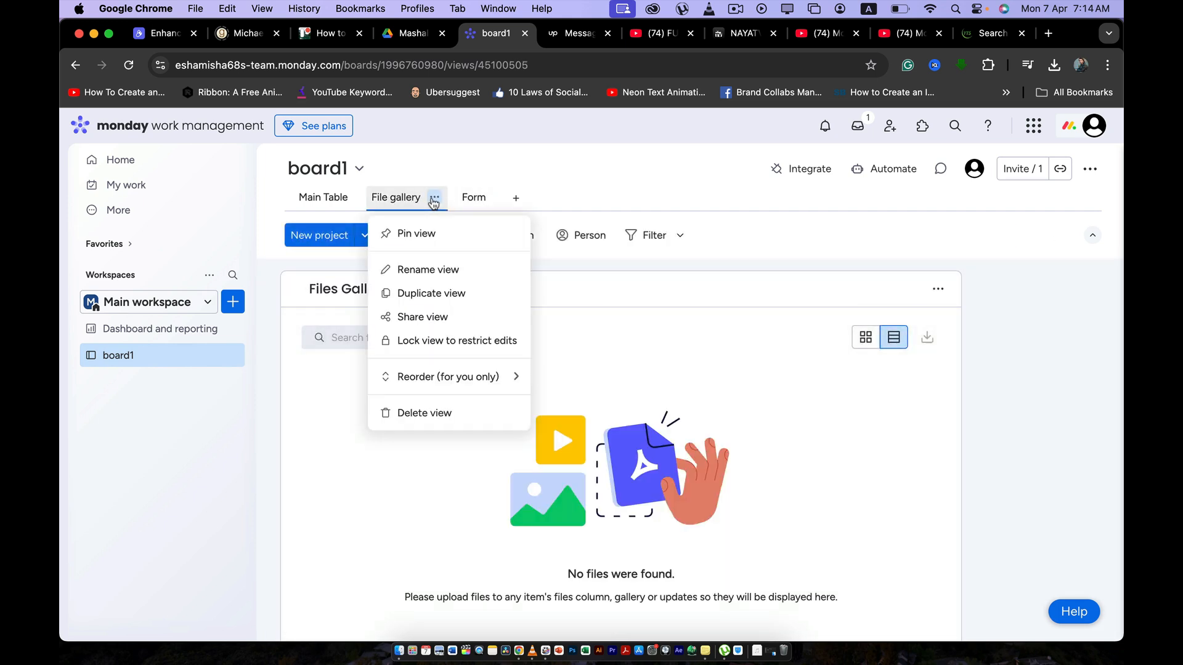
click(419, 414)
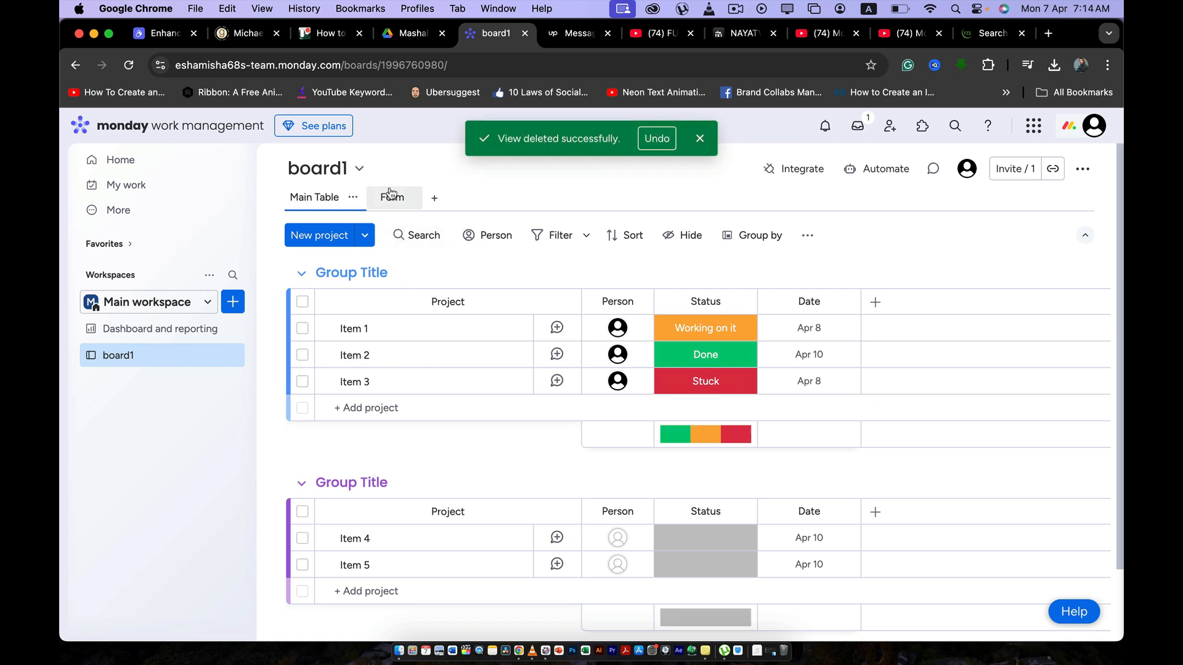
Check the form's Name, Status and Date fields against the Main Table, ending on the Form view
click(389, 195)
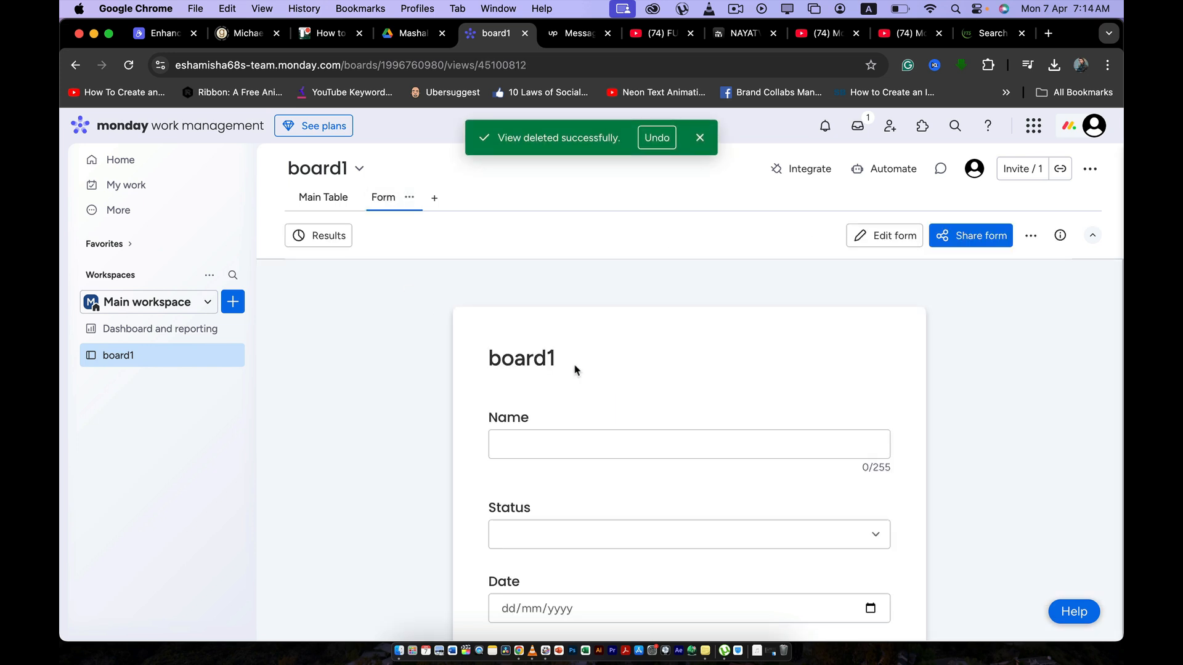
scroll(576, 369, down, 3)
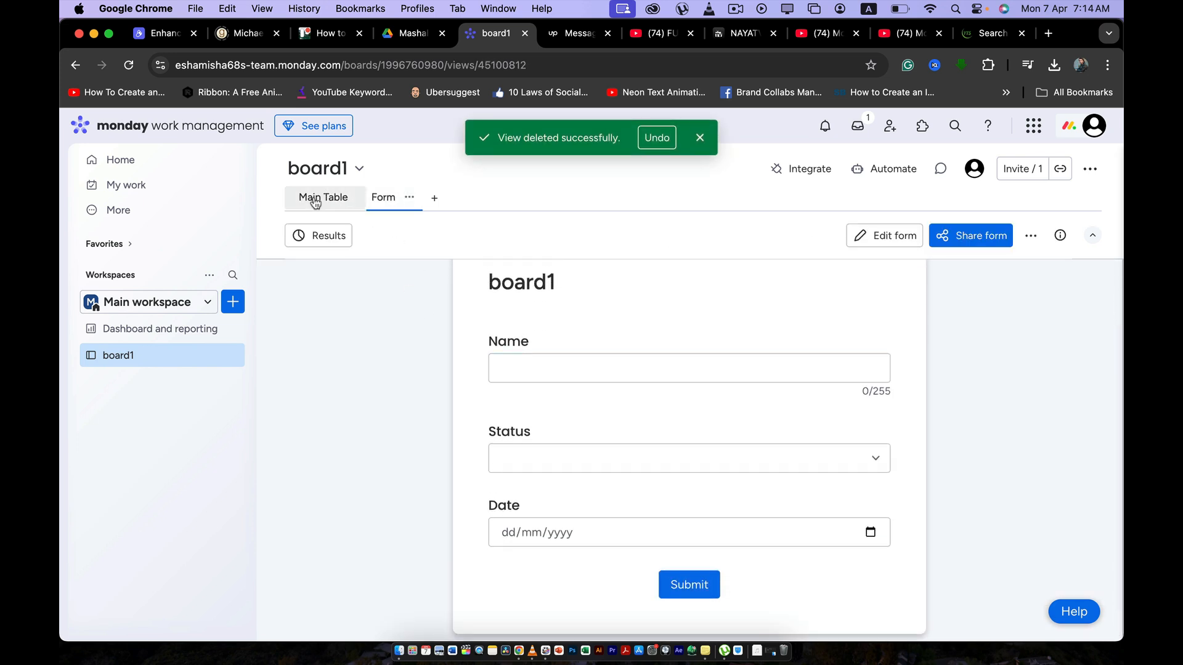
click(316, 202)
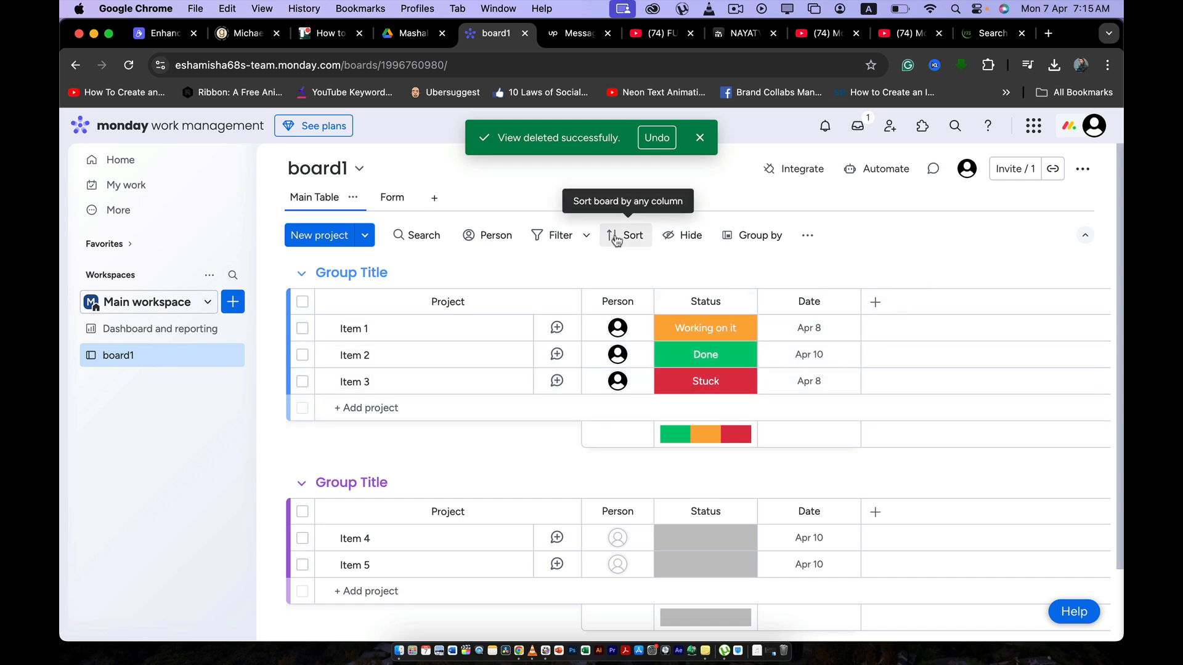
click(392, 198)
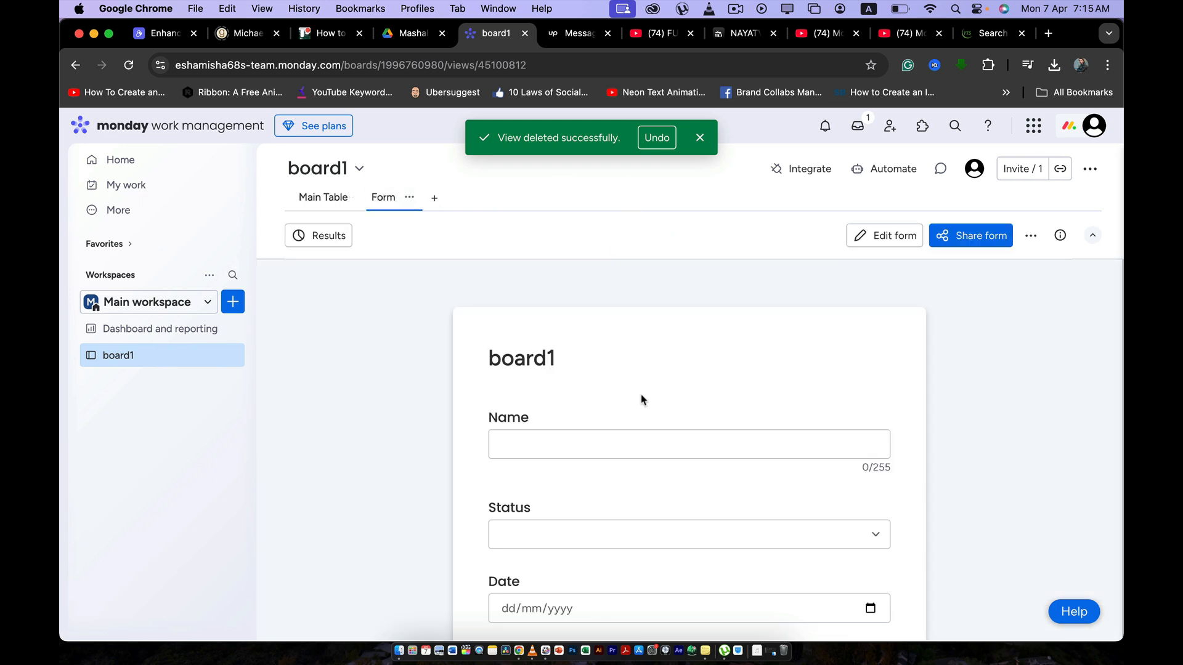
click(638, 407)
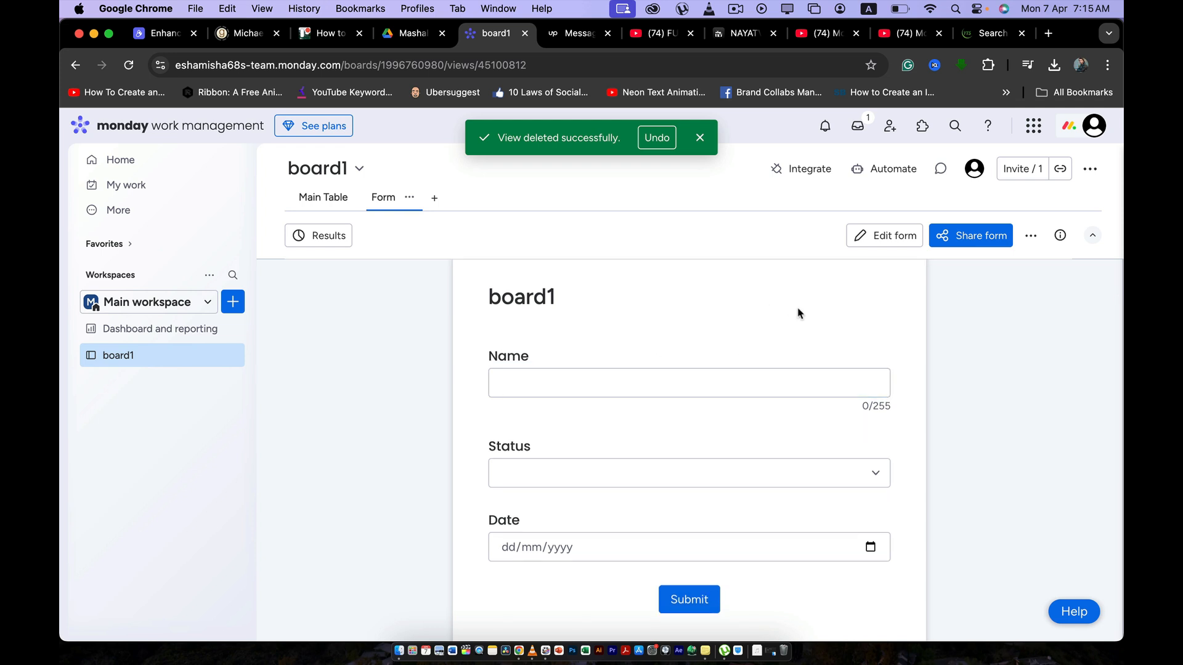
Open the board1 form for editing and examine its welcome page, questions, submit section and thank-you page
click(875, 242)
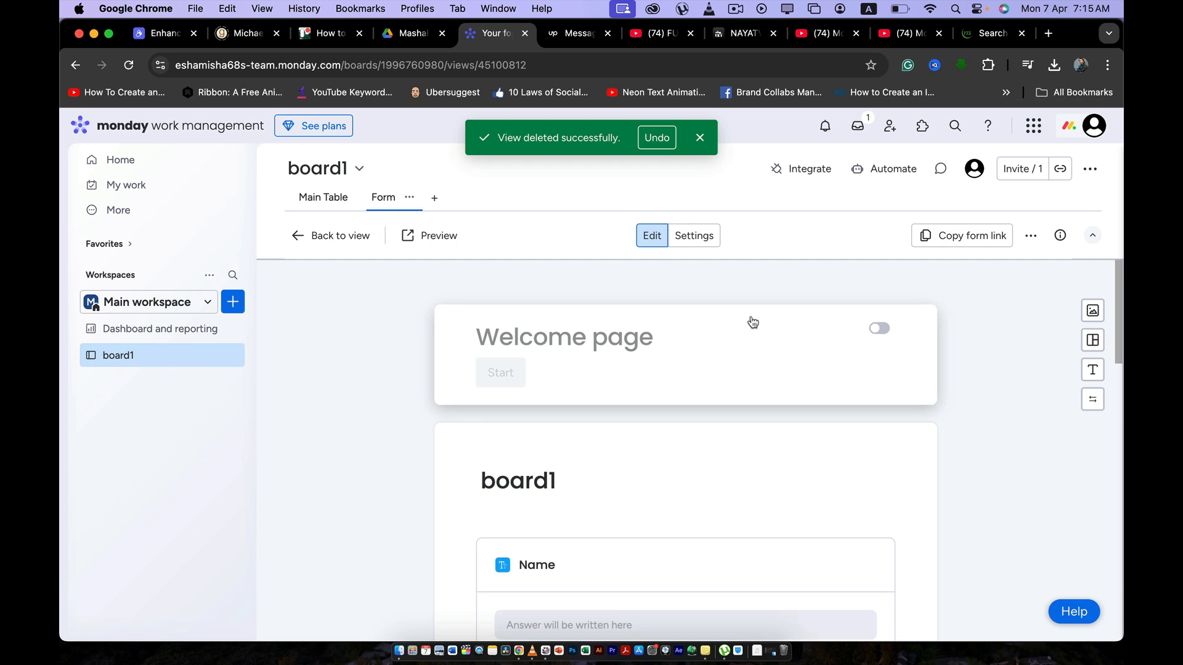
scroll(755, 345, down, 1)
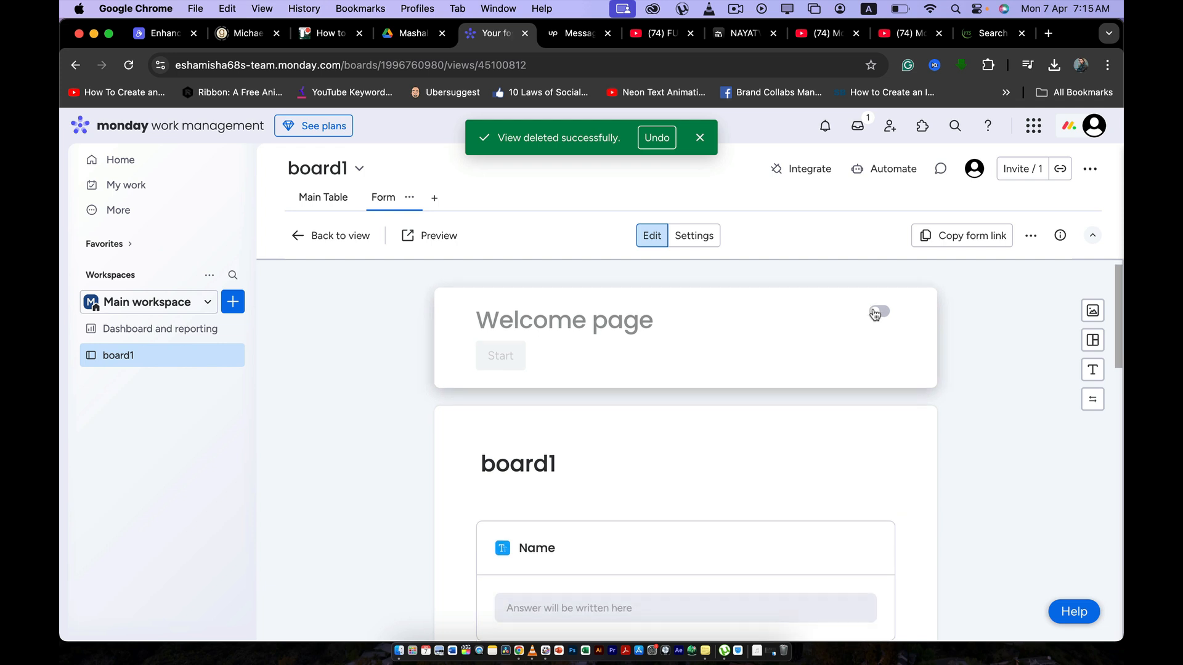
scroll(692, 449, down, 1)
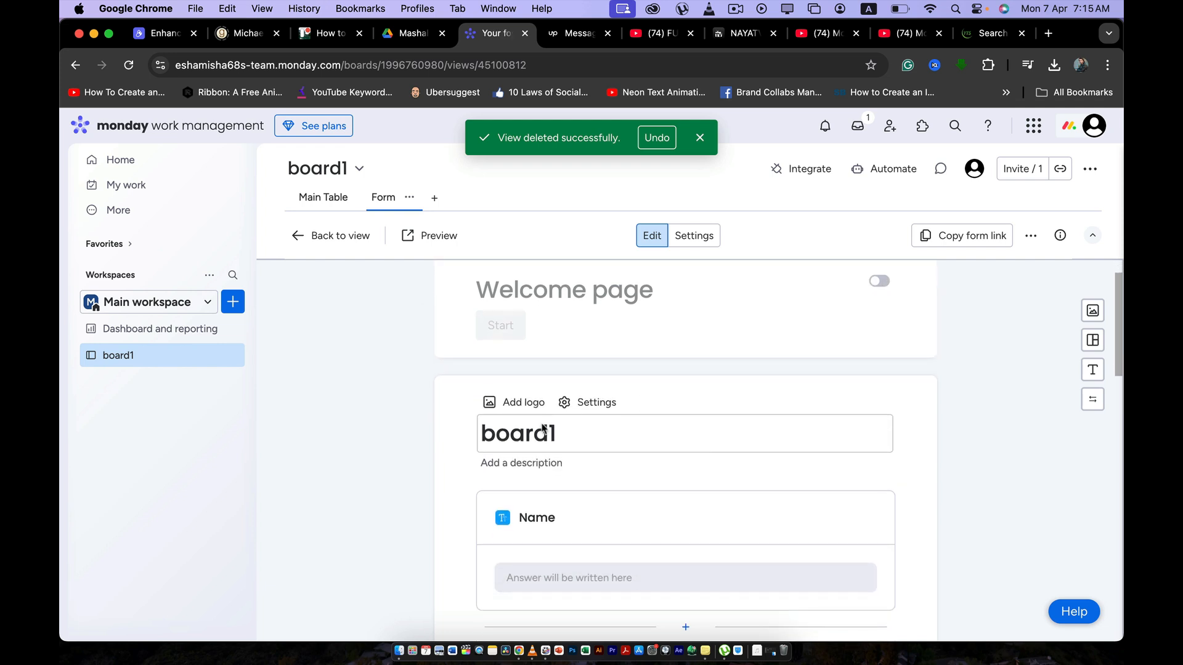
scroll(567, 407, down, 3)
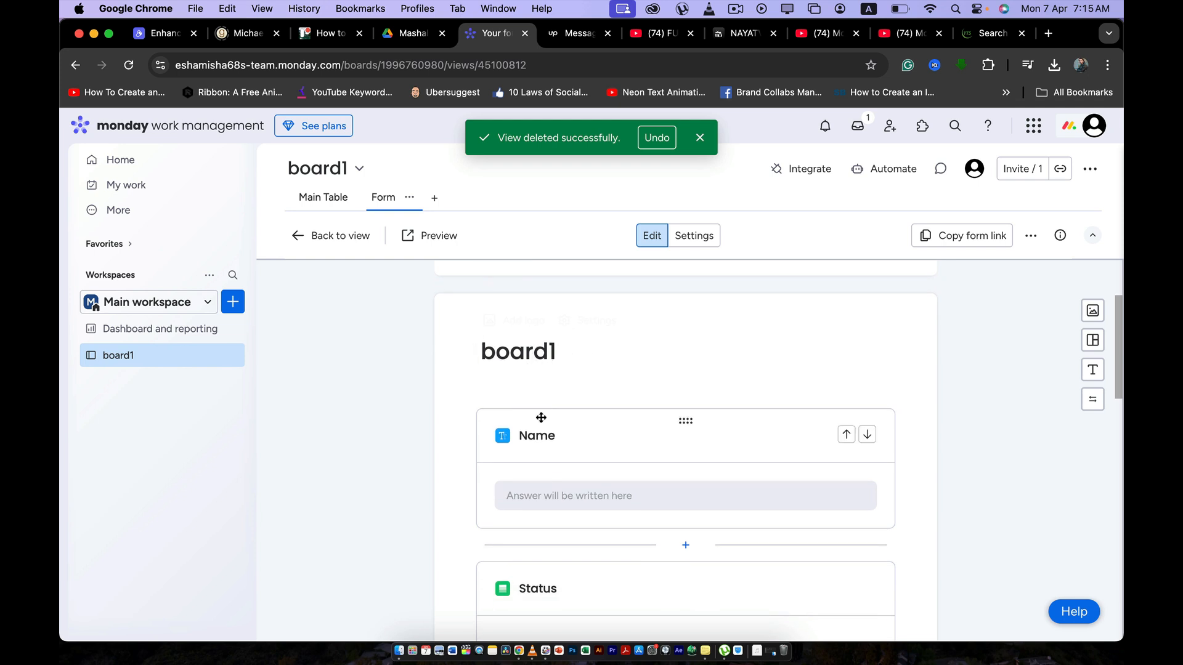
scroll(585, 407, down, 2)
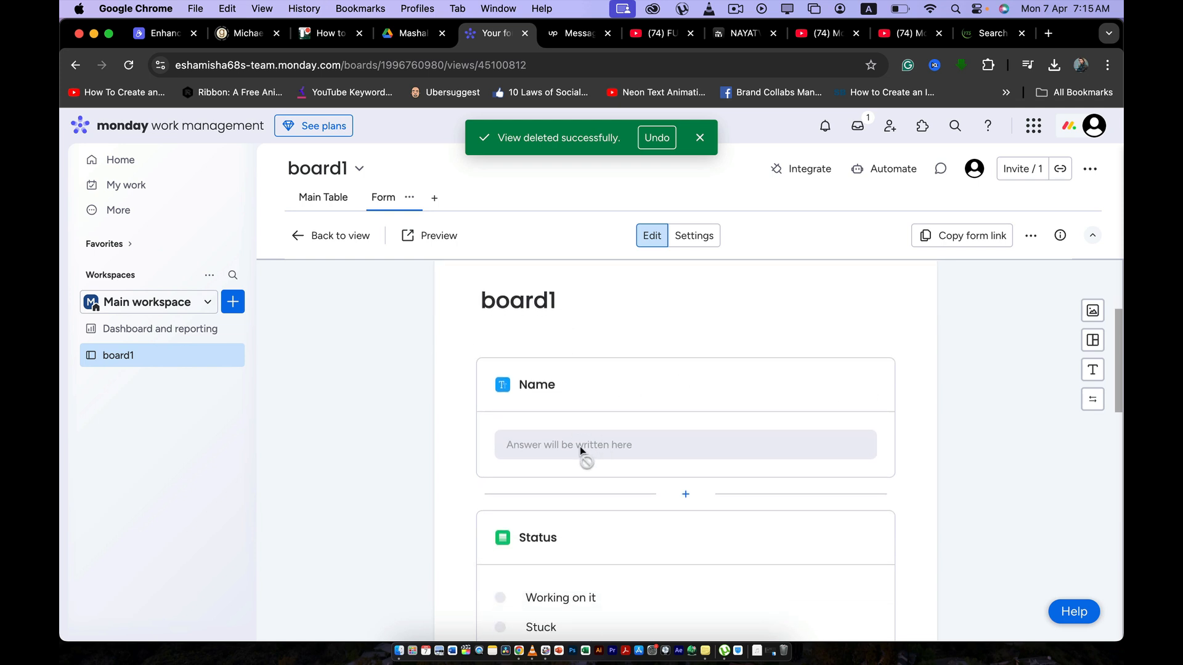
scroll(584, 446, down, 3)
scroll(585, 456, down, 3)
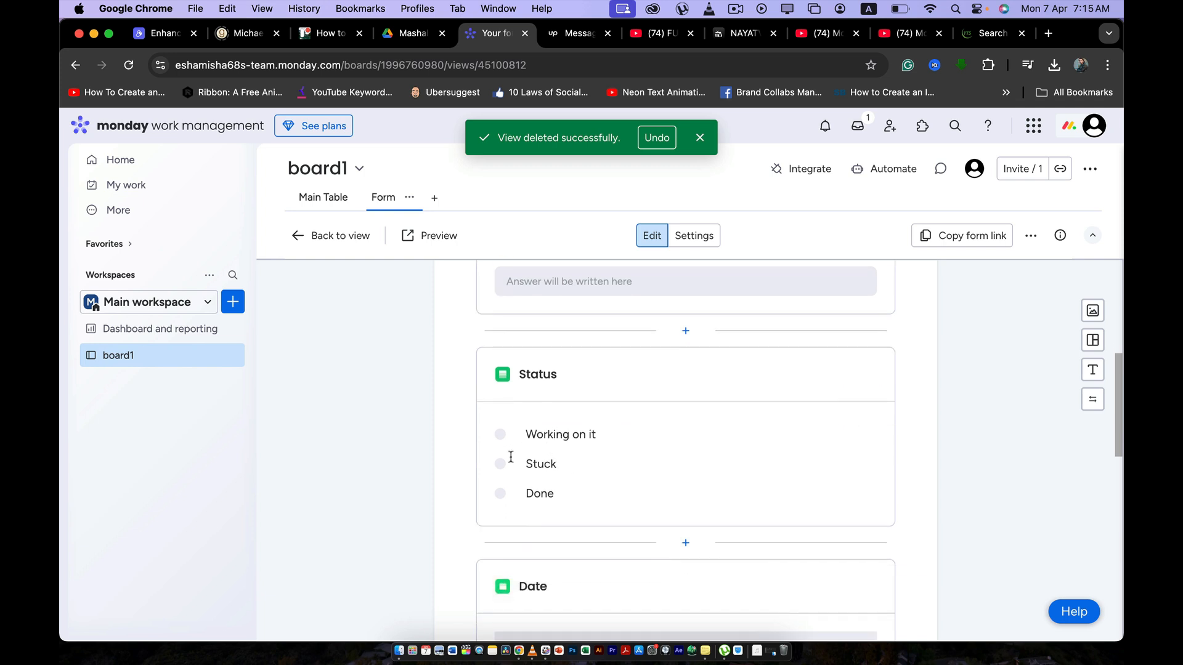
scroll(558, 490, down, 6)
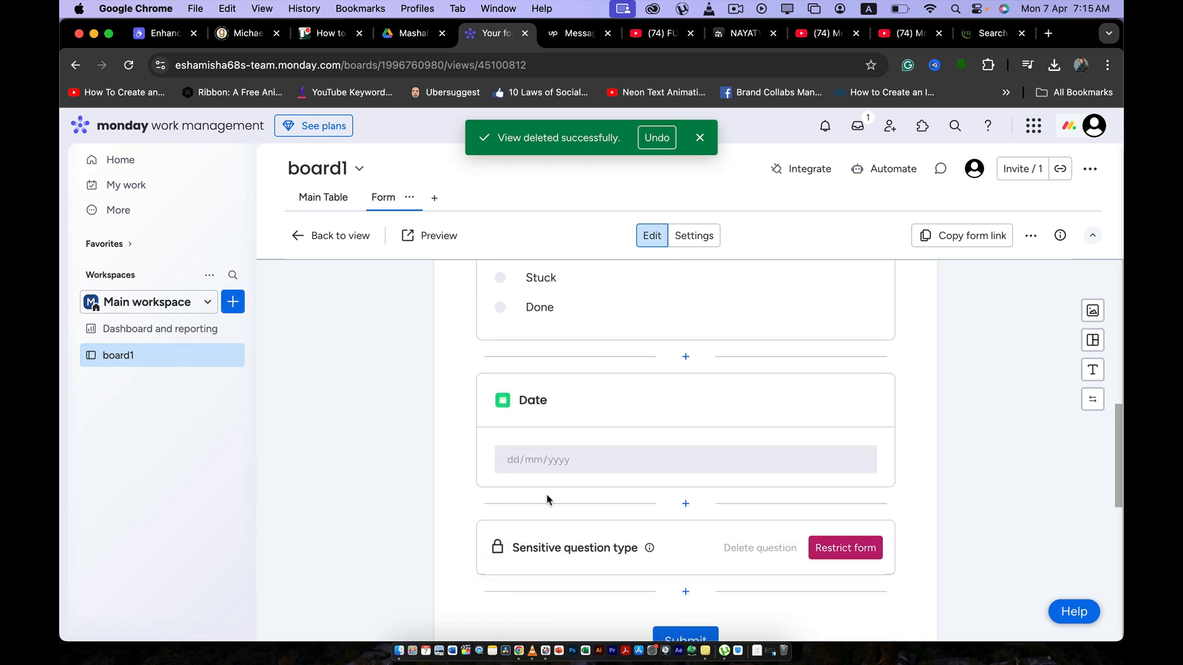
scroll(595, 475, down, 4)
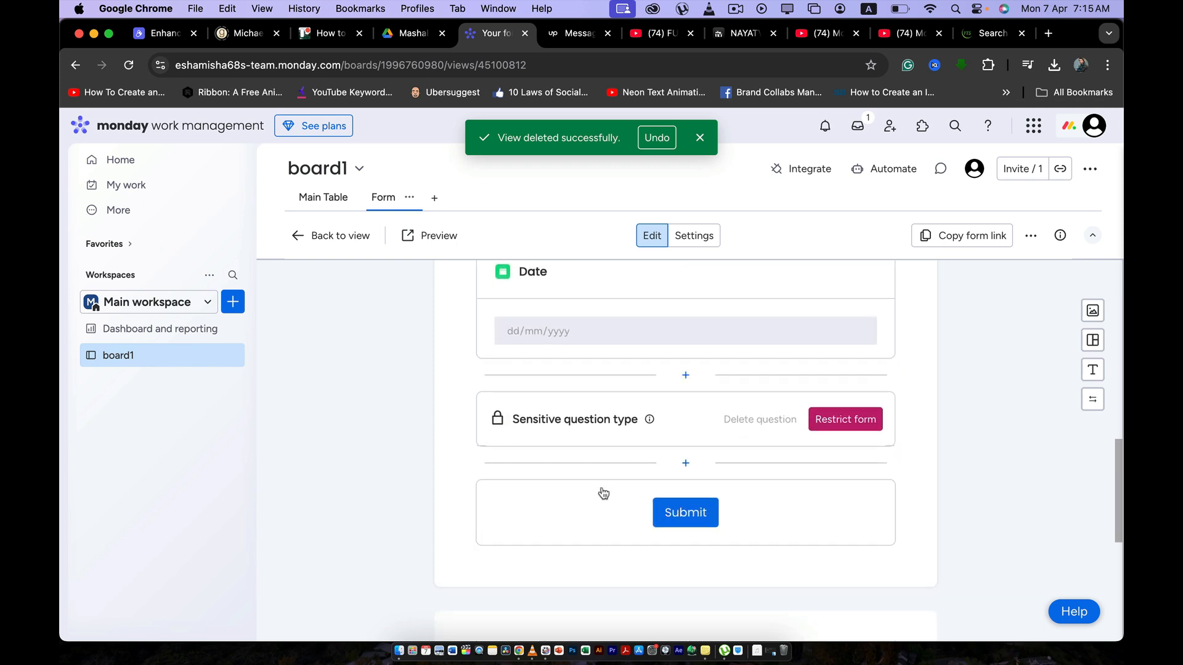
scroll(560, 523, down, 6)
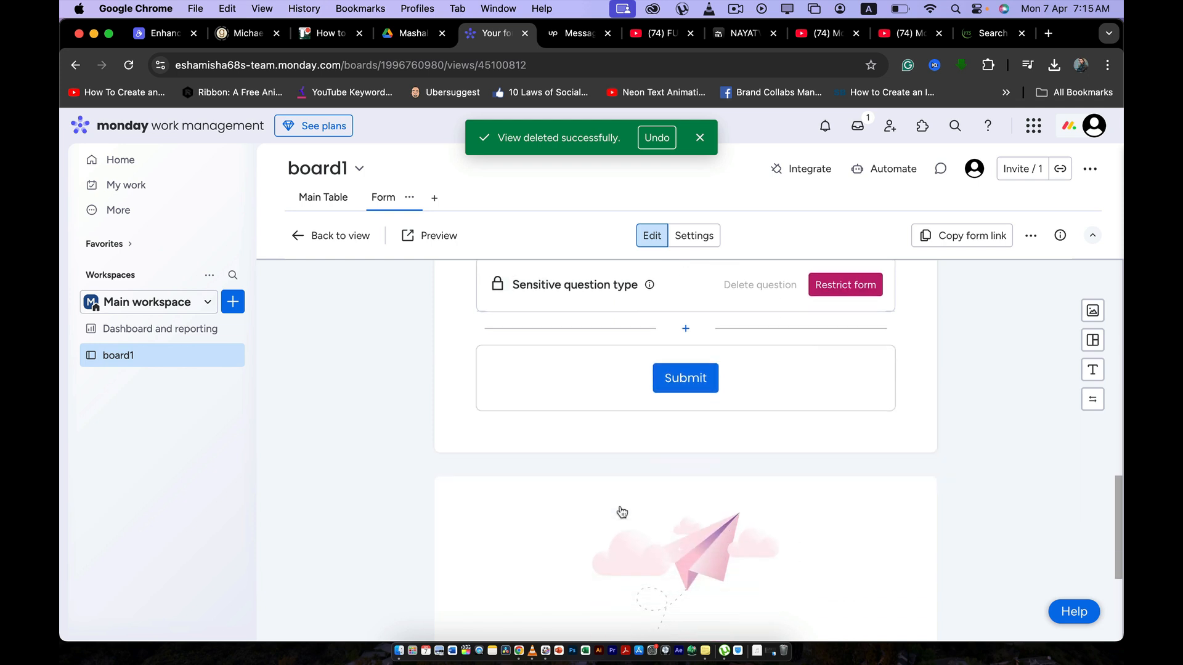
scroll(526, 506, down, 4)
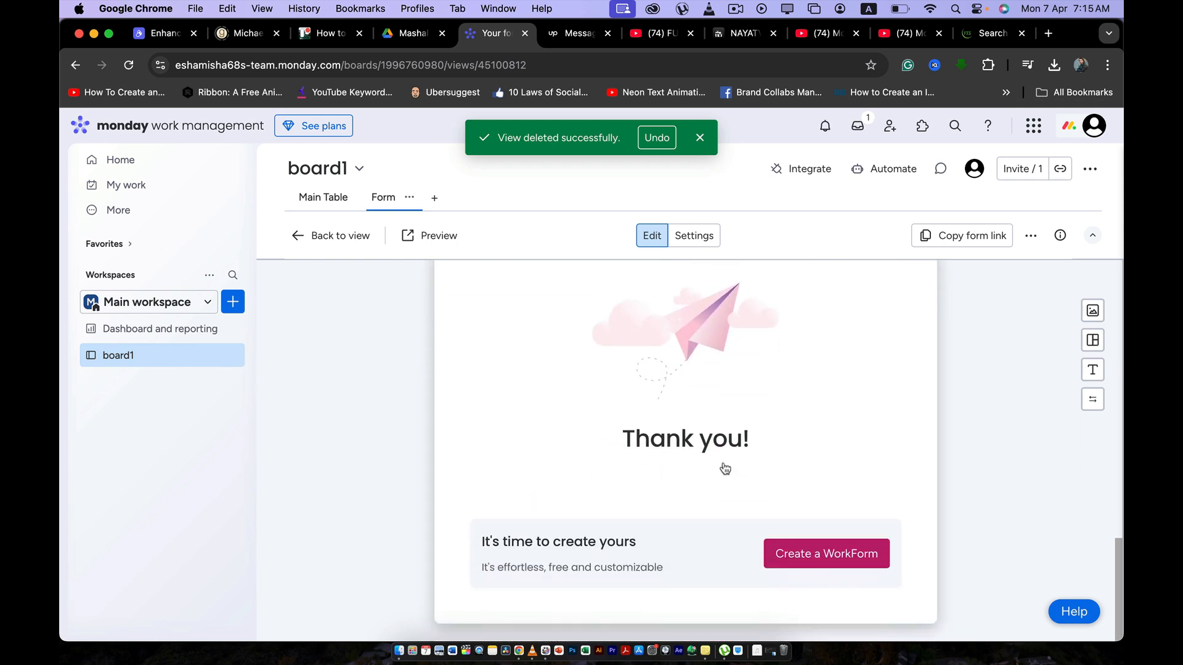
Try the custom background colors #3350C5, #72C533 and #C5AB33 on the board1 form
scroll(662, 472, up, 20)
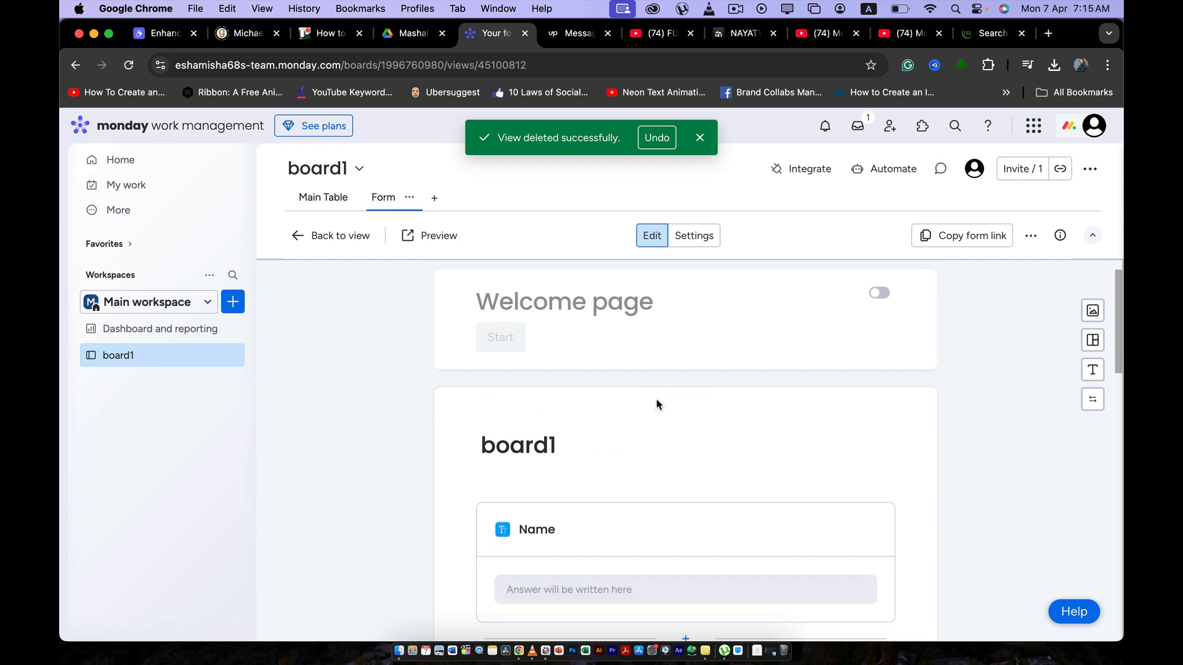
click(1093, 310)
scroll(723, 430, down, 3)
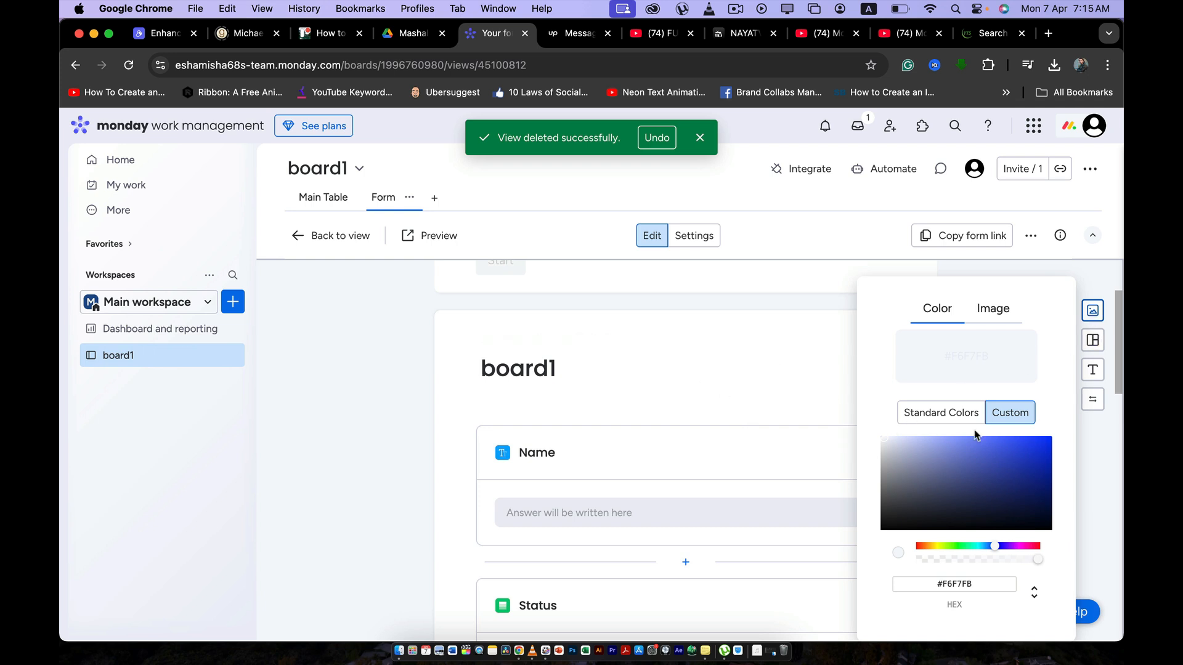
click(1007, 457)
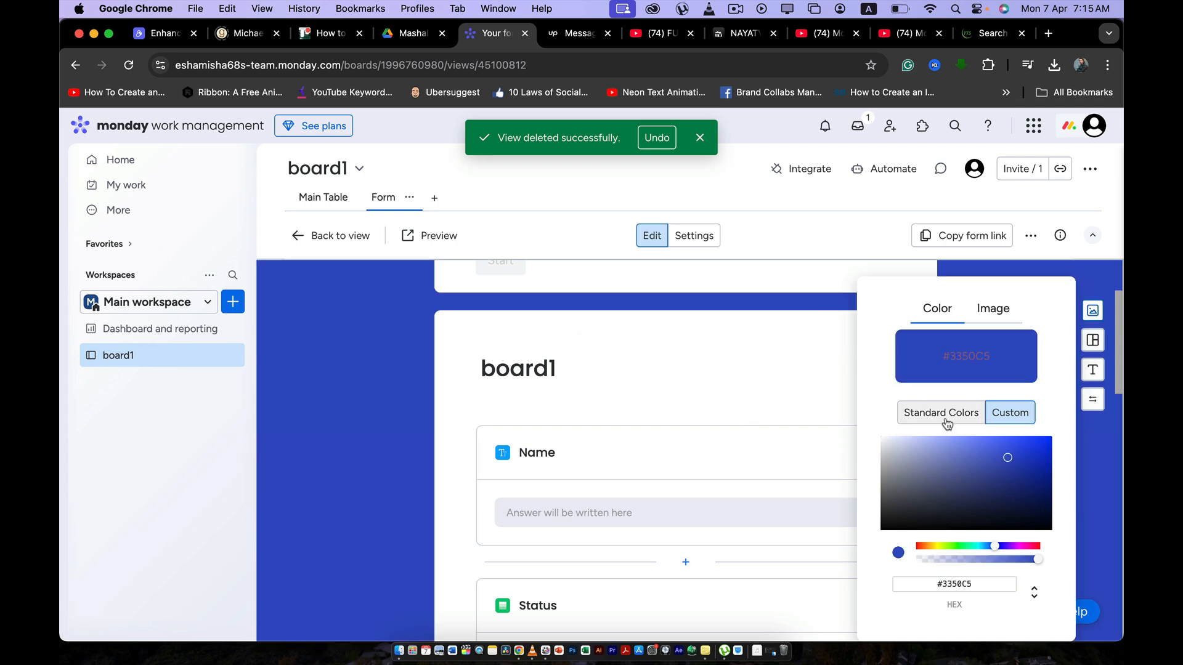
click(950, 546)
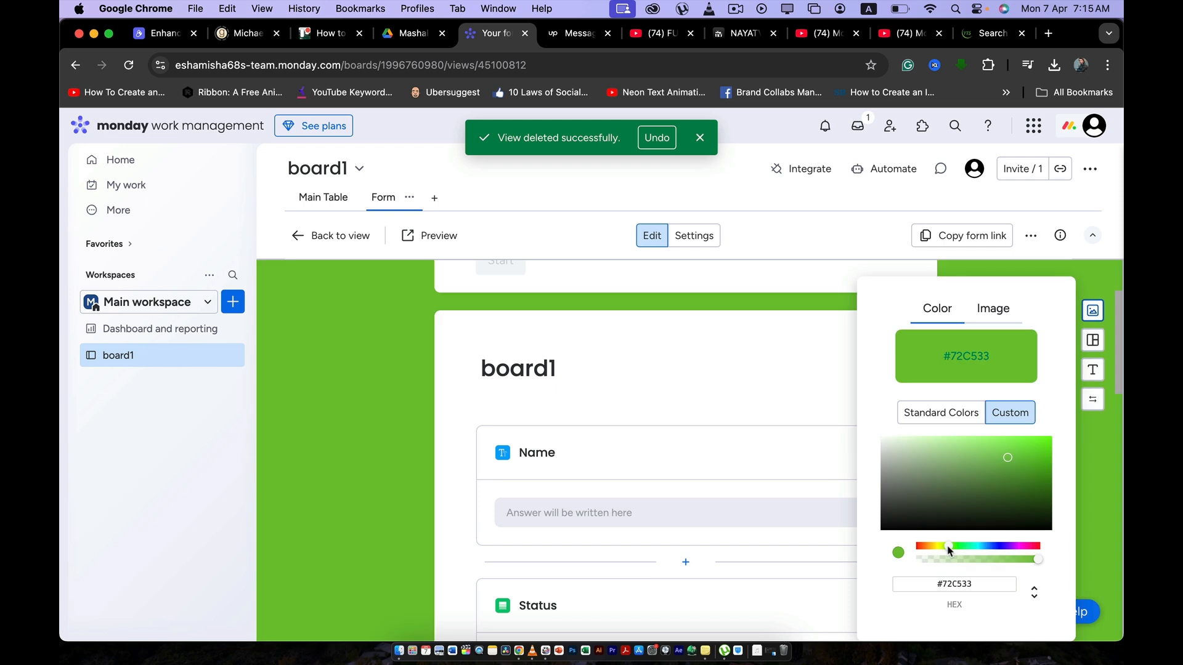
click(933, 547)
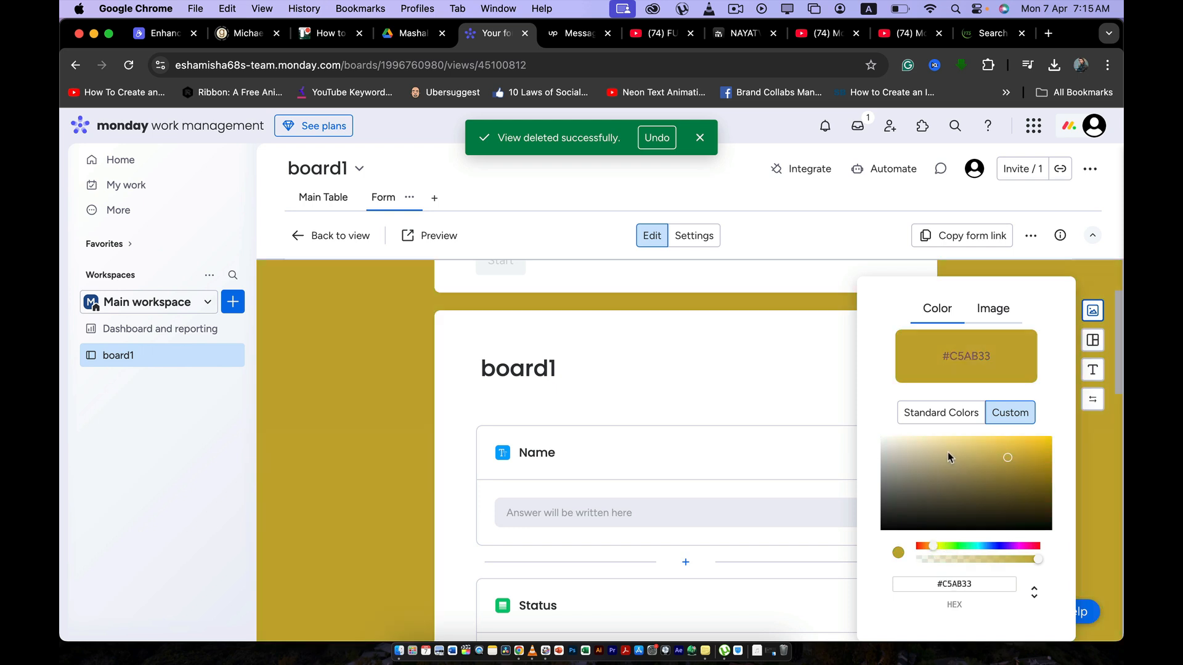
Set the form's background to the standard light red color #FFBABA after trying a few other standard colors
click(949, 416)
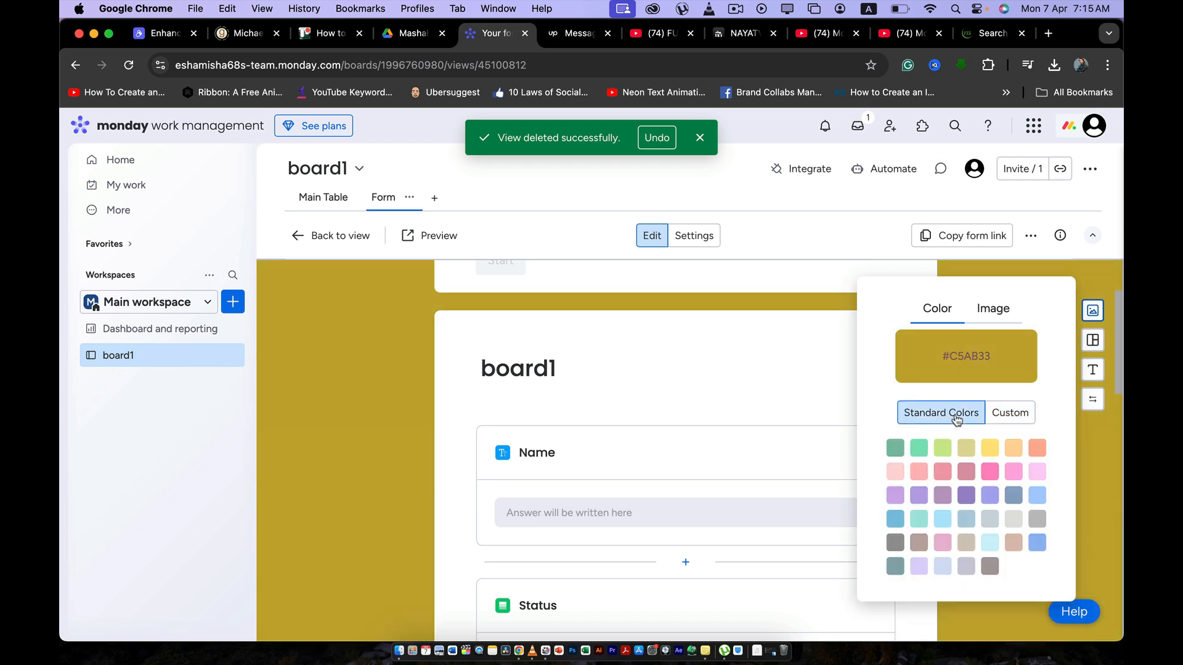
click(989, 449)
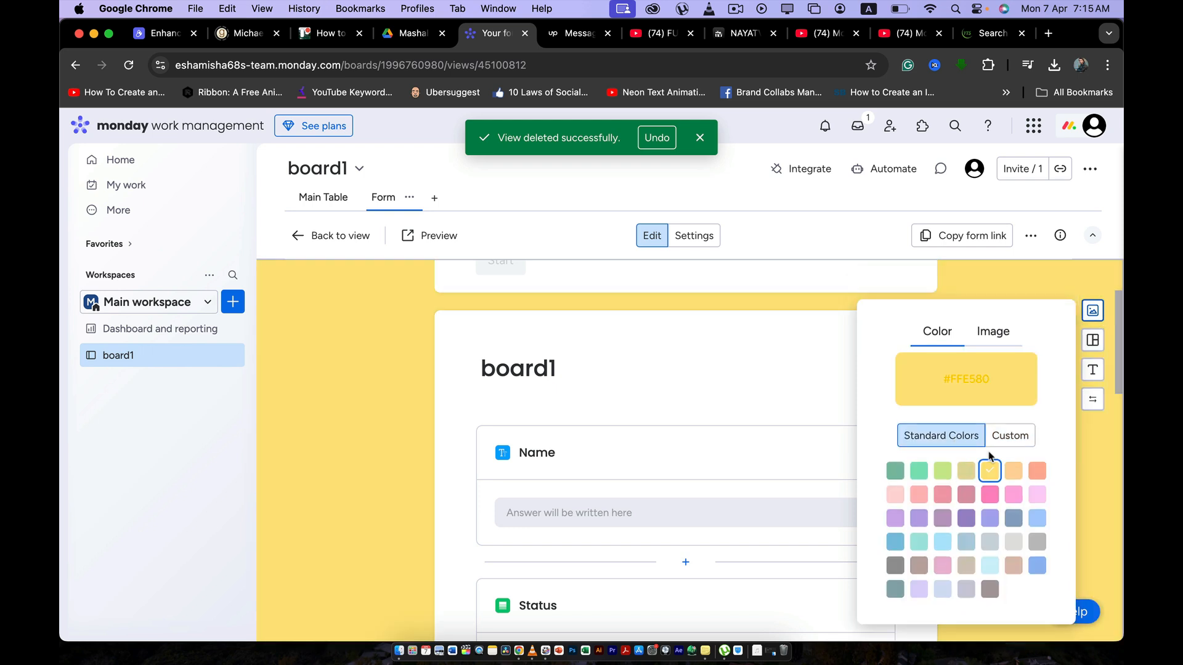
click(966, 494)
click(896, 495)
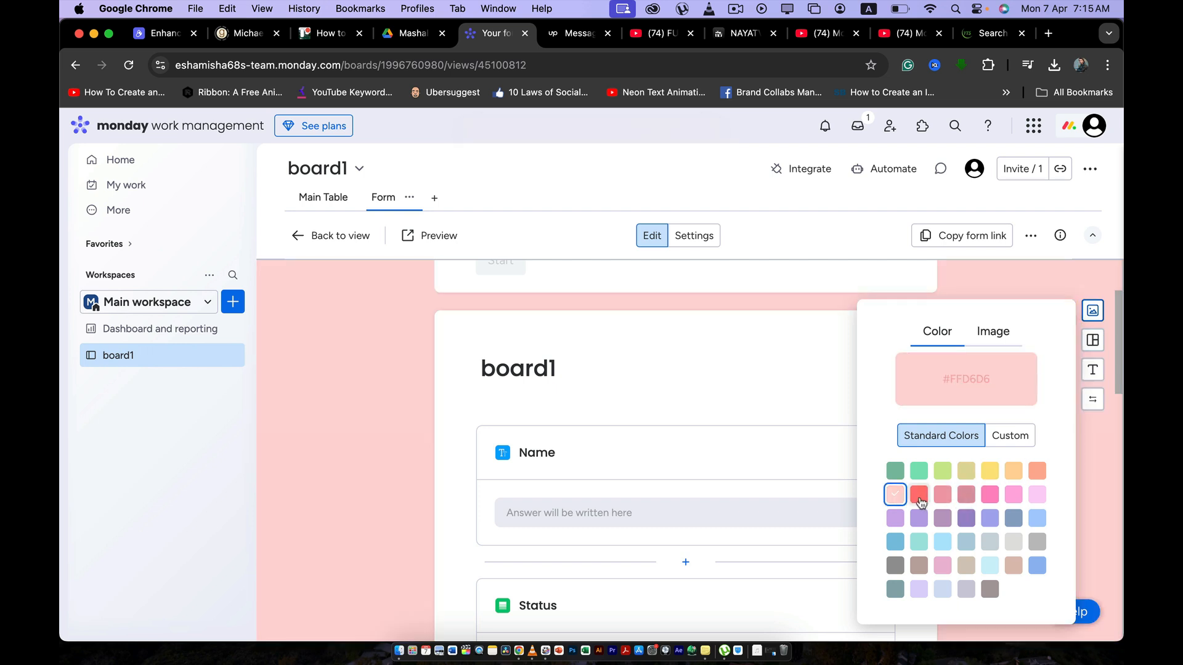
click(919, 494)
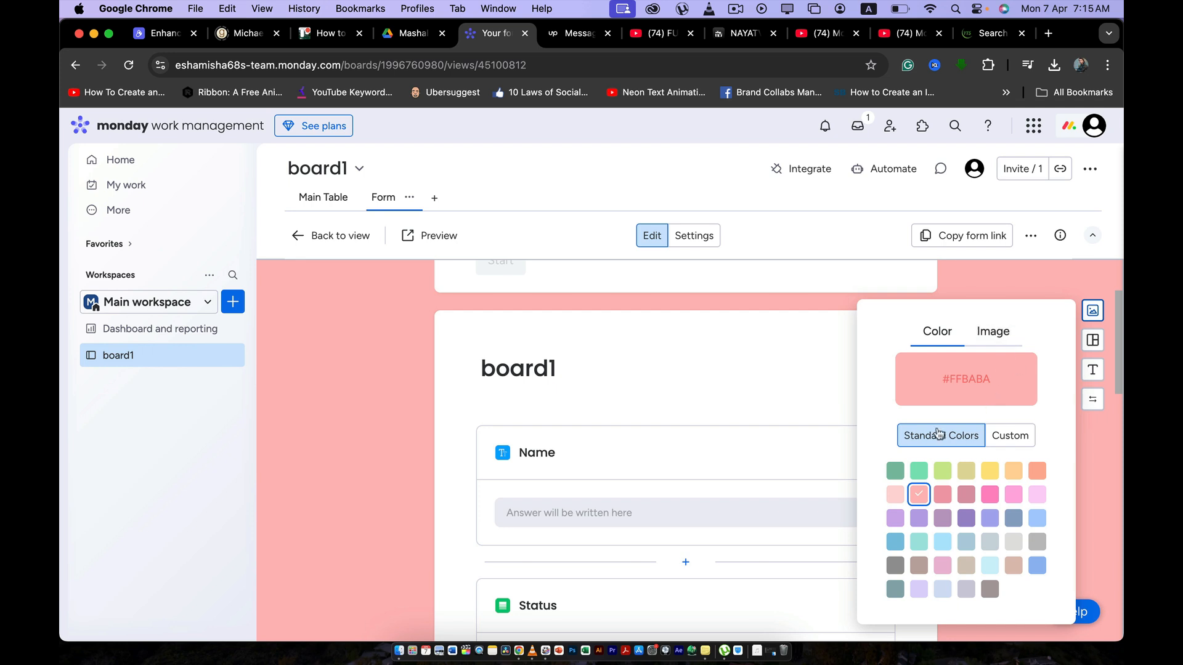
click(1093, 312)
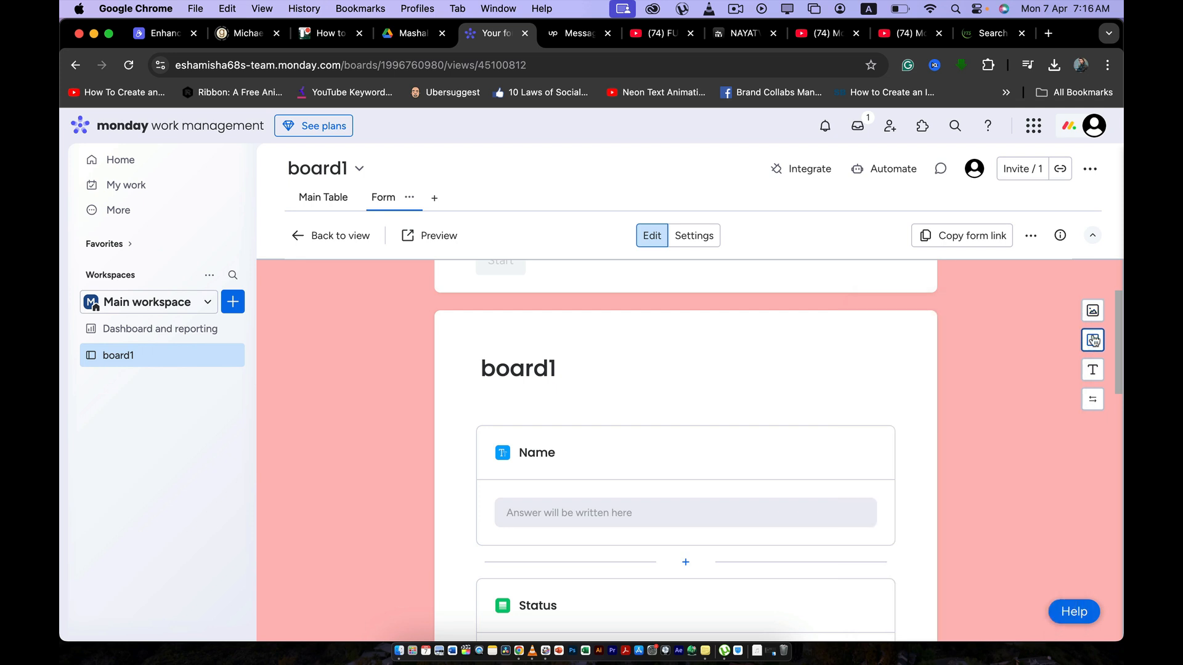
Try the single-question form format and return to the format that lists all questions together
click(1093, 341)
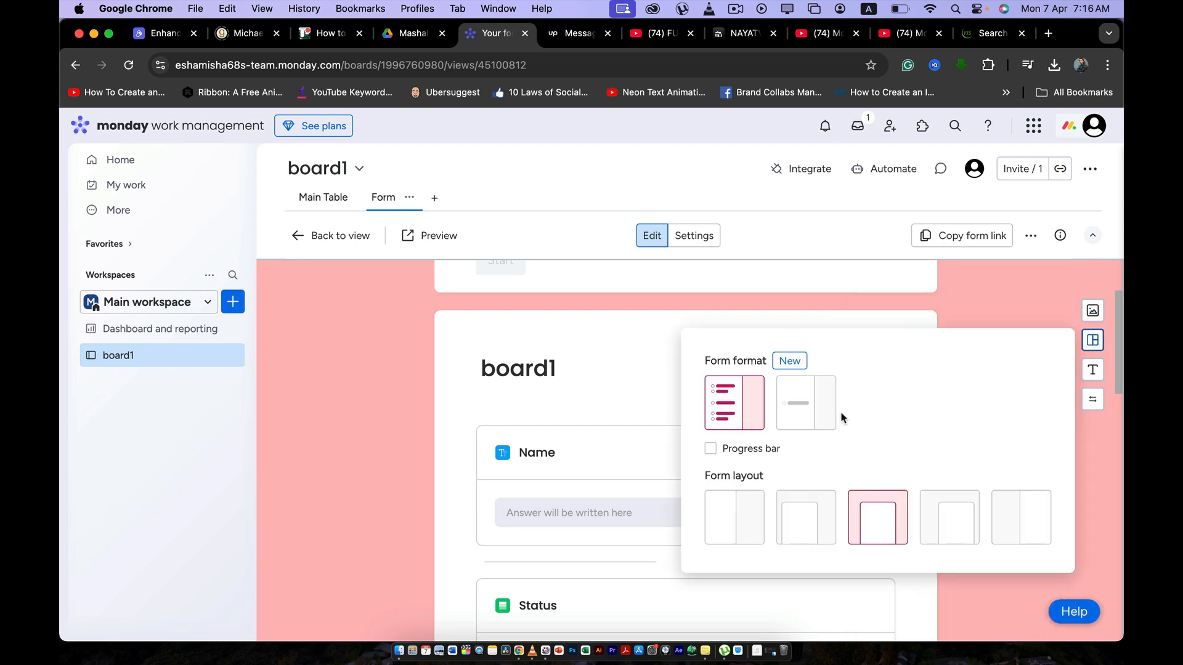
click(807, 411)
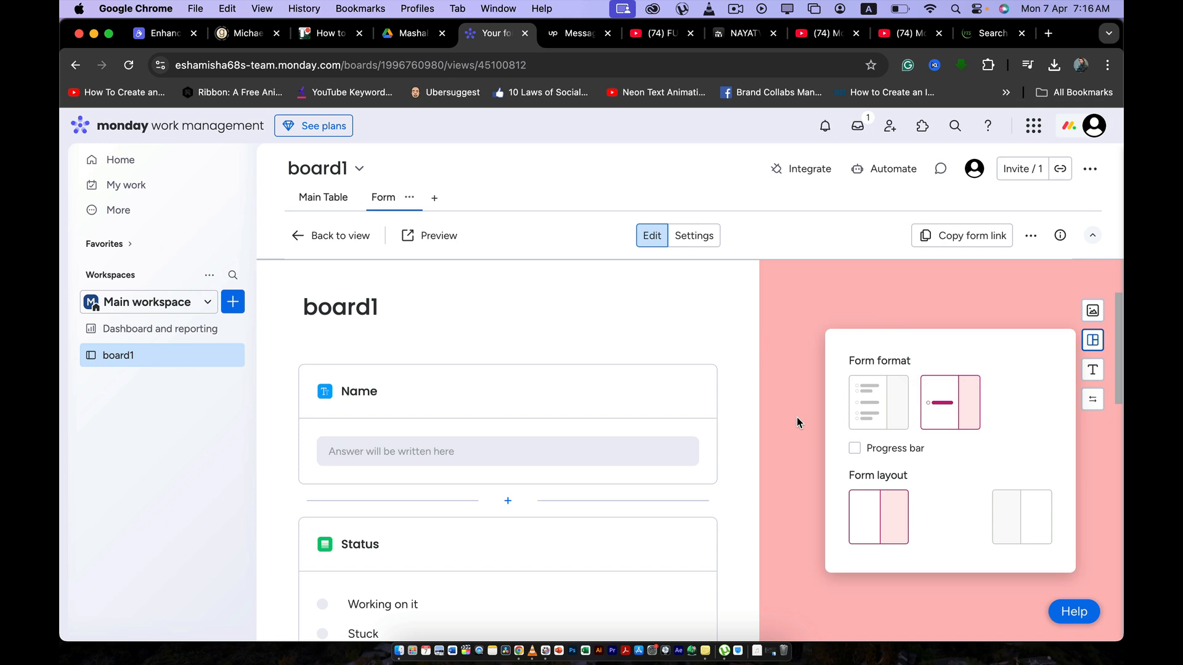
click(878, 414)
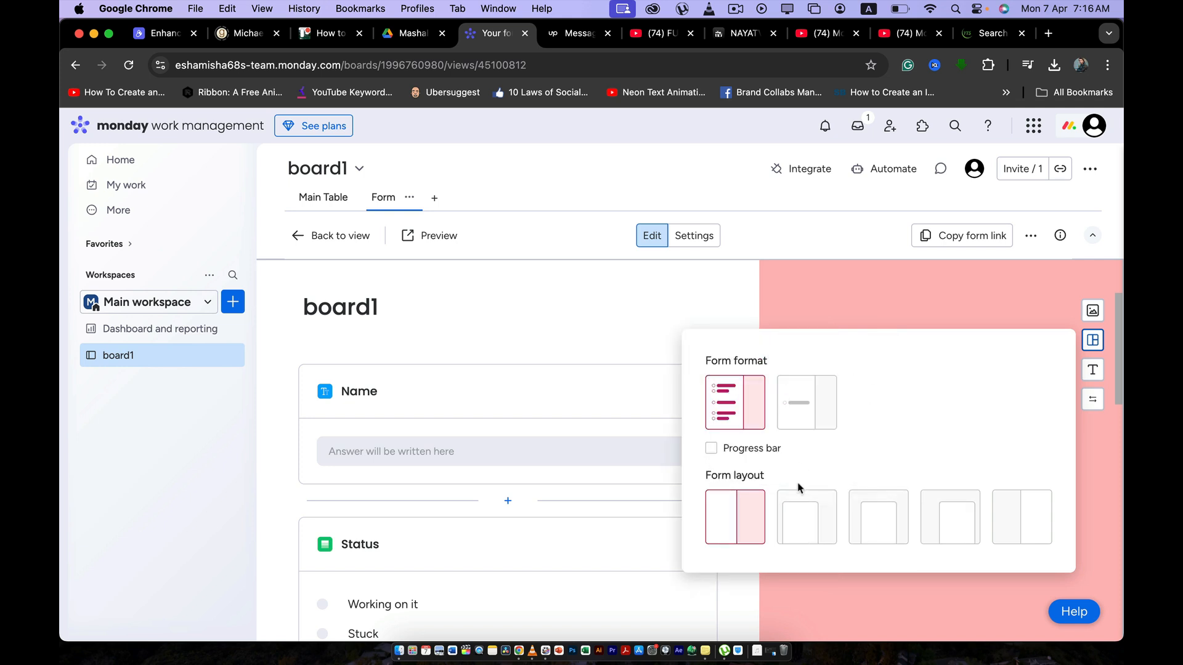
Try the different form layout alignments and finish with the form aligned to the center
click(806, 518)
click(857, 514)
click(958, 518)
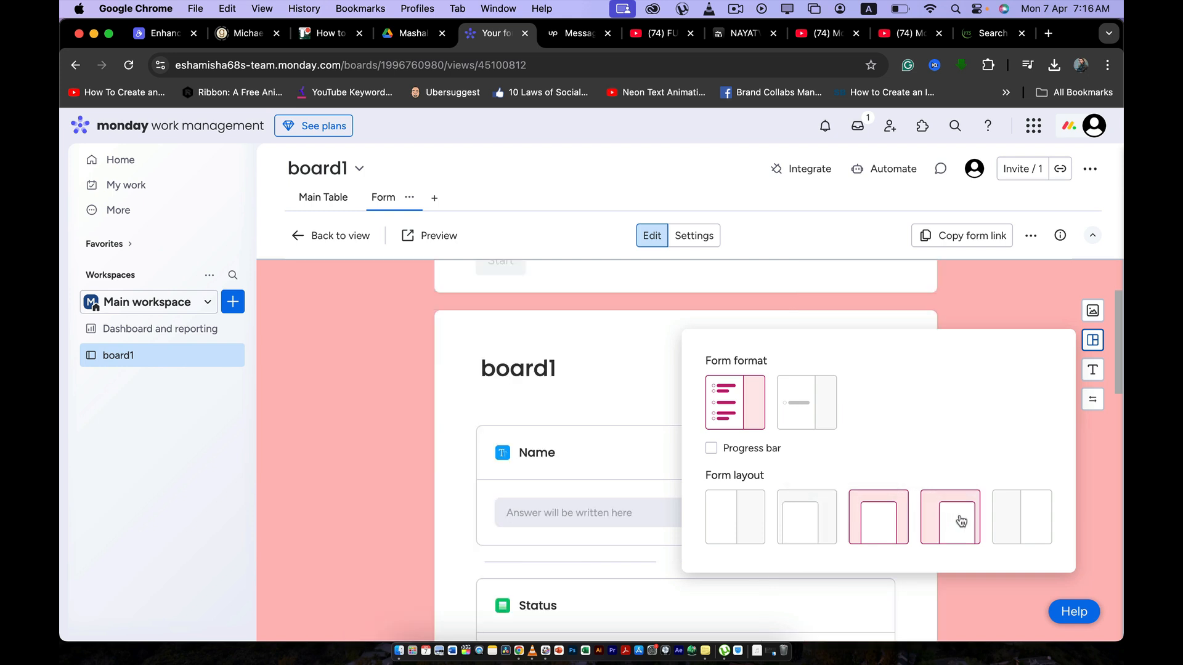
click(1018, 519)
click(755, 518)
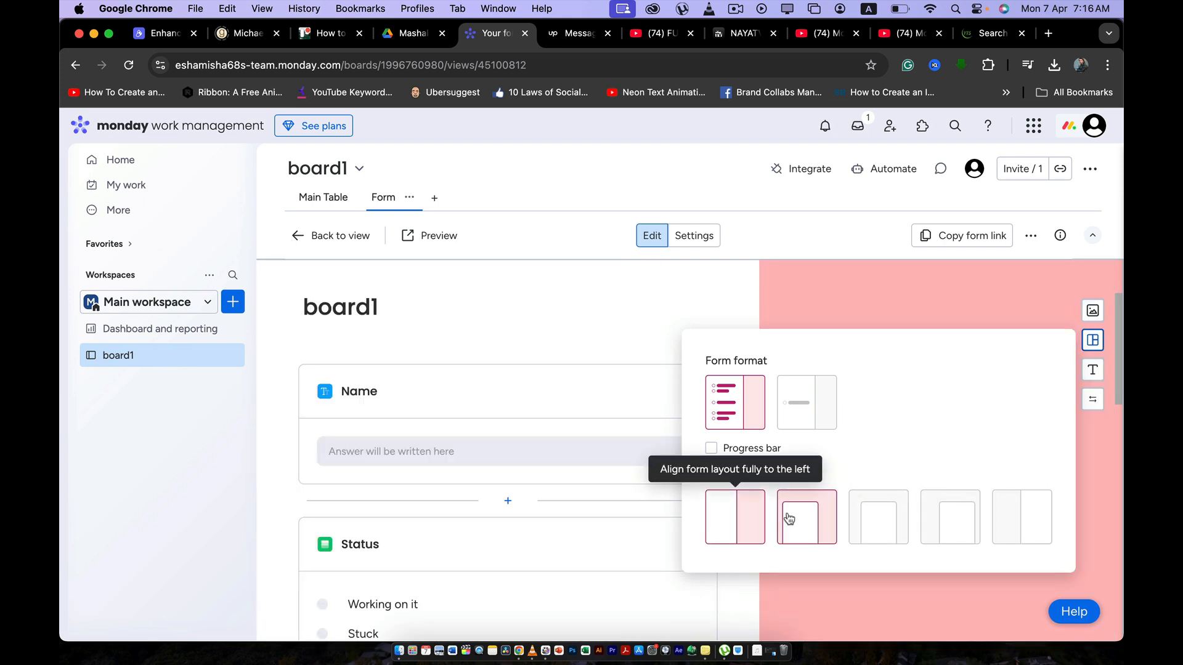
click(796, 522)
click(864, 517)
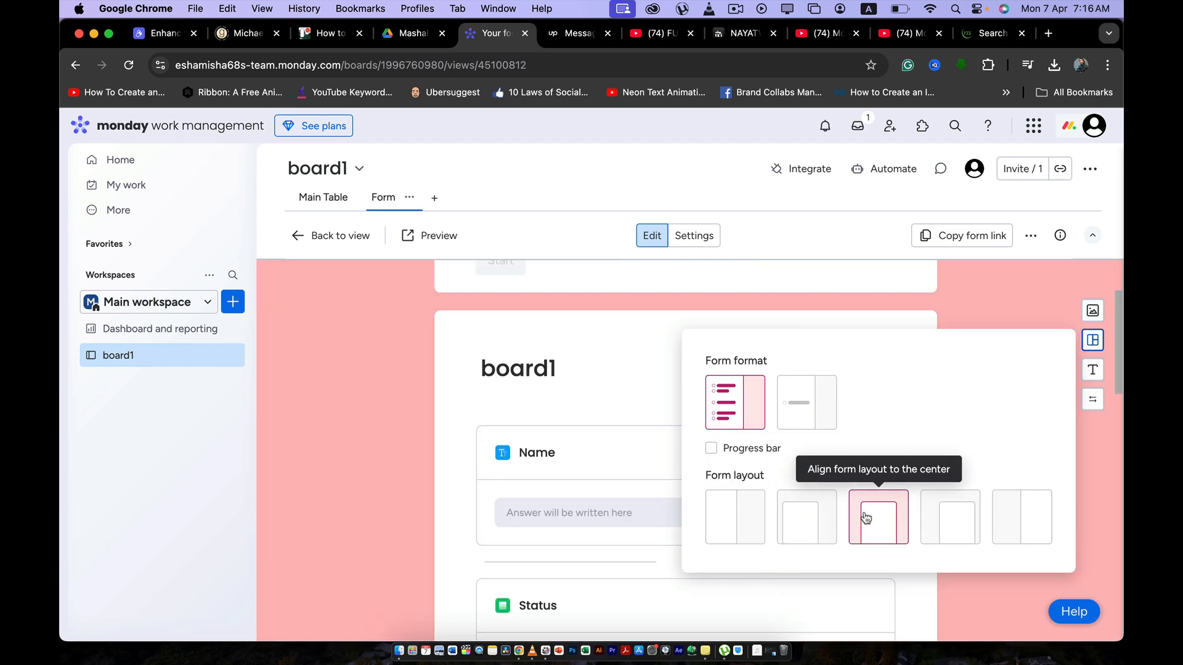
Look at the text styling options and examine the form's general, after-submission and monday.com settings
click(1095, 371)
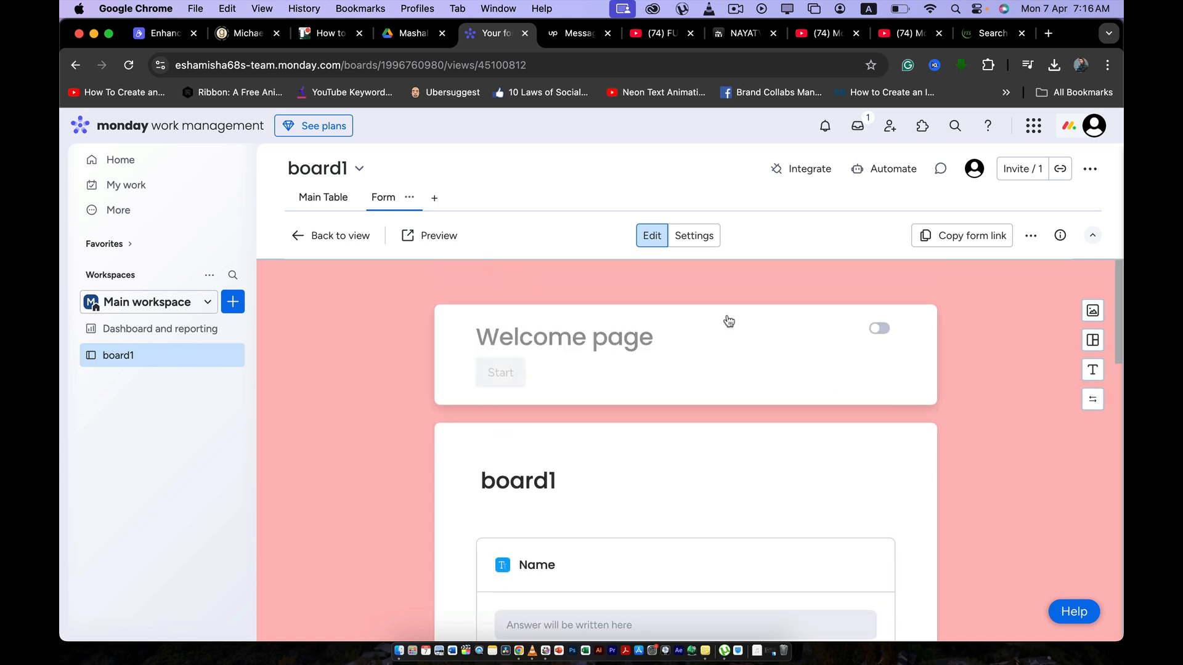
click(703, 240)
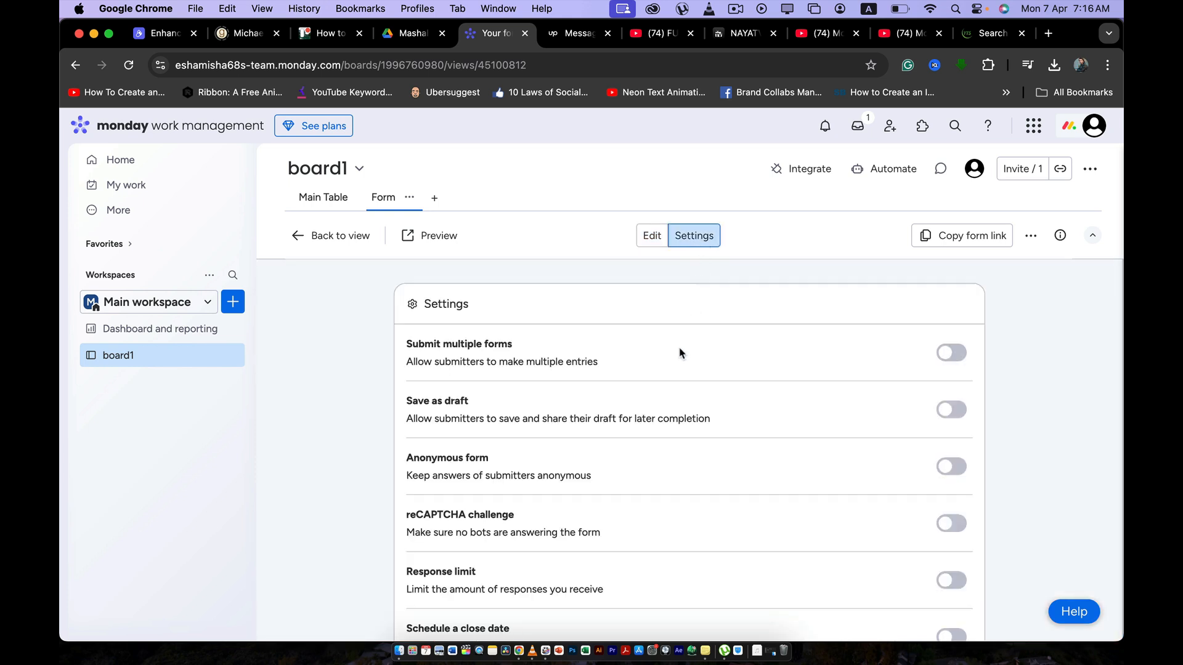
scroll(680, 353, down, 1)
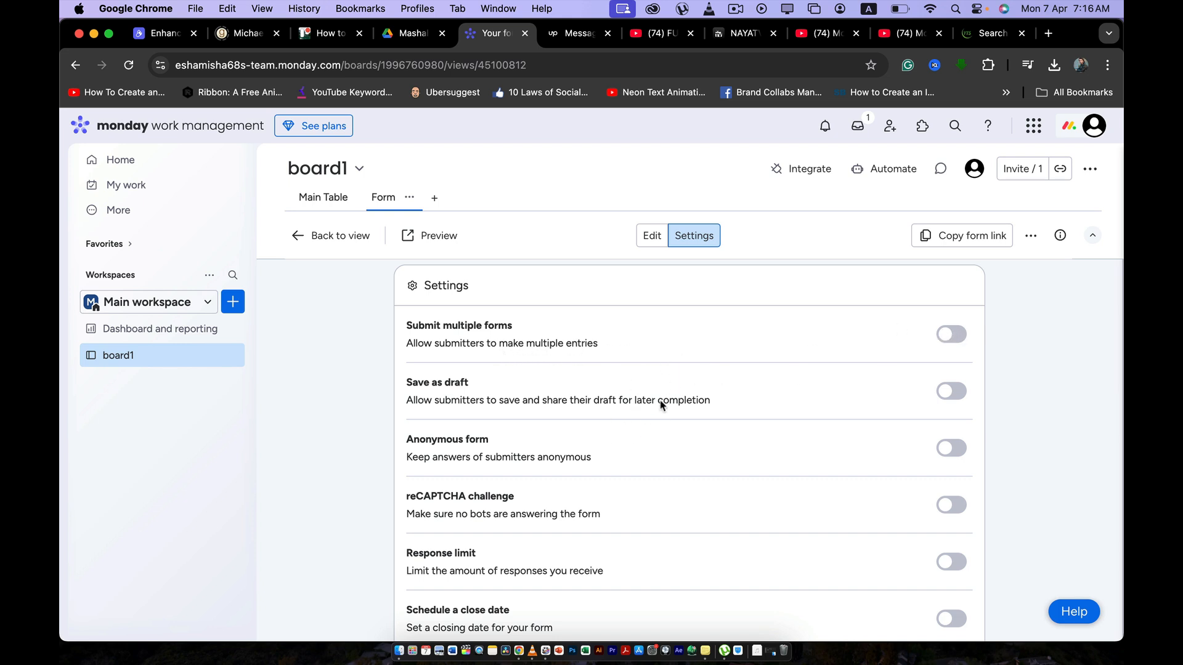
scroll(663, 405, down, 2)
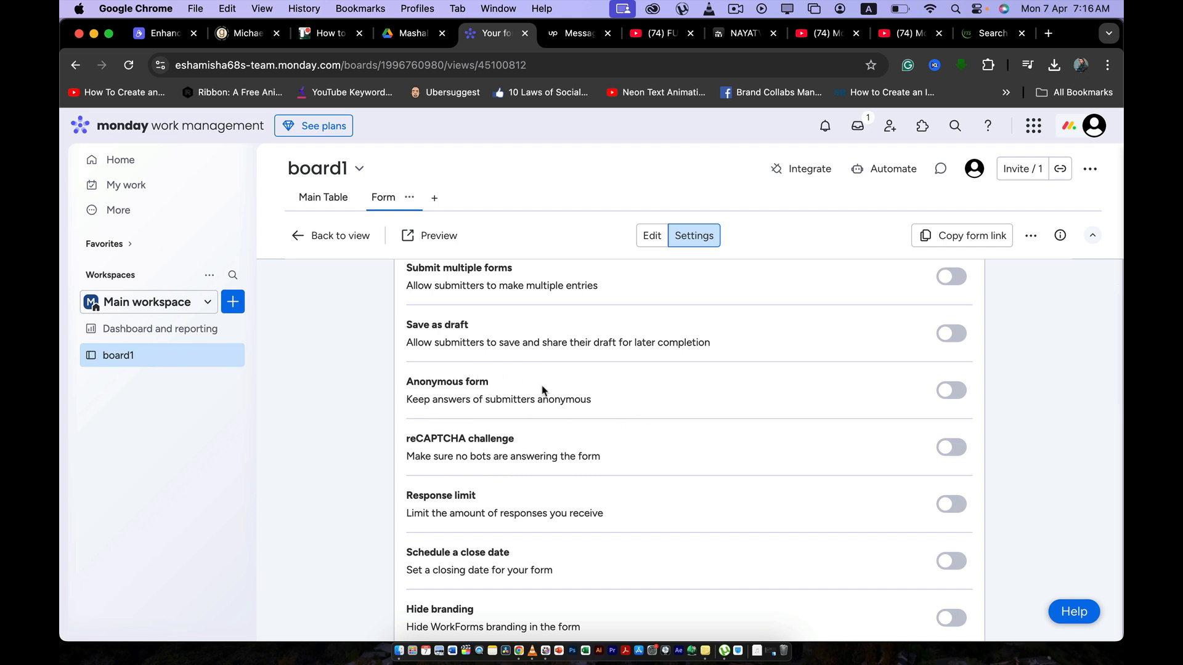
scroll(619, 400, down, 1)
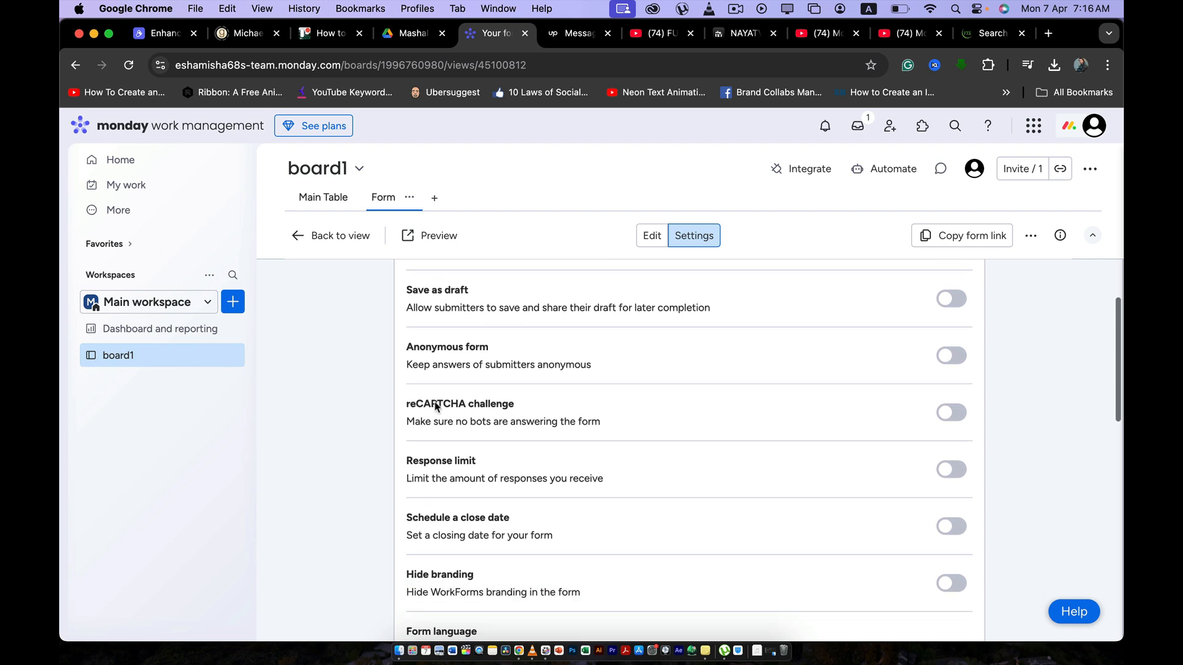
scroll(545, 407, down, 3)
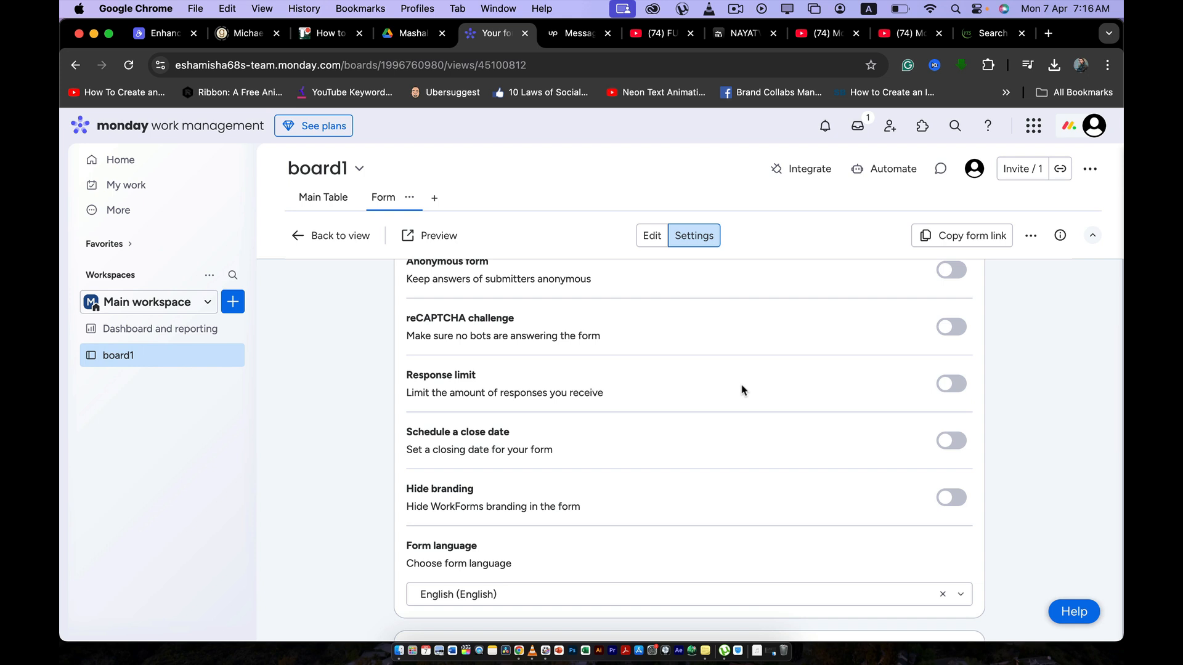
scroll(689, 484, down, 5)
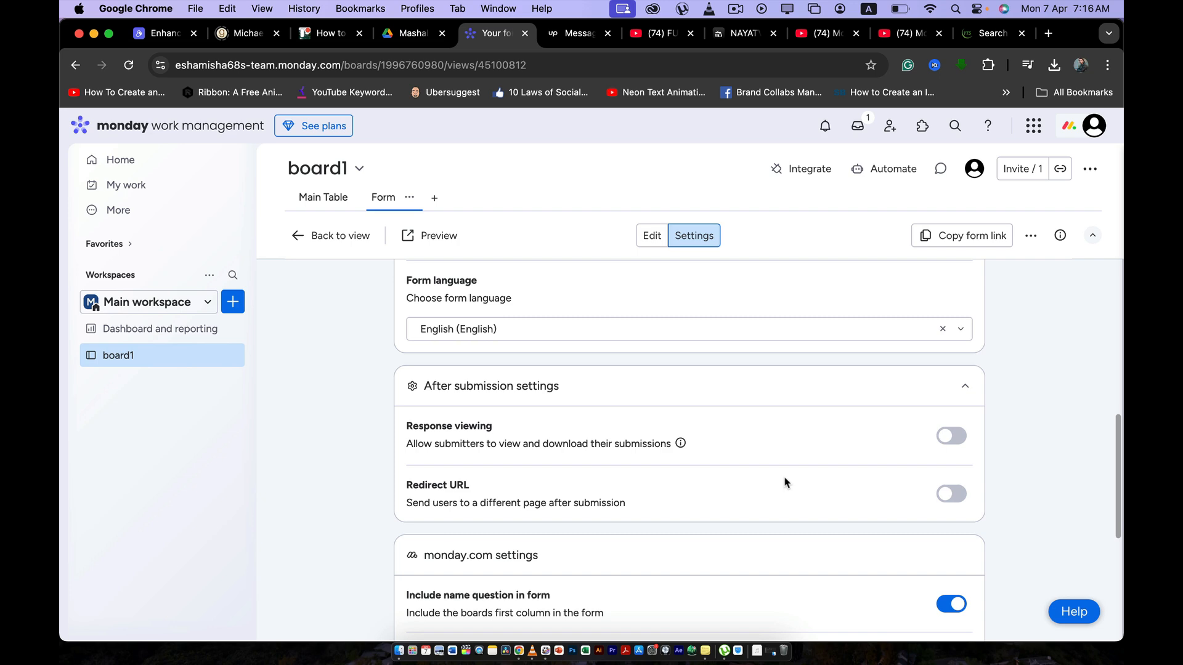
scroll(708, 478, down, 3)
scroll(717, 425, up, 2)
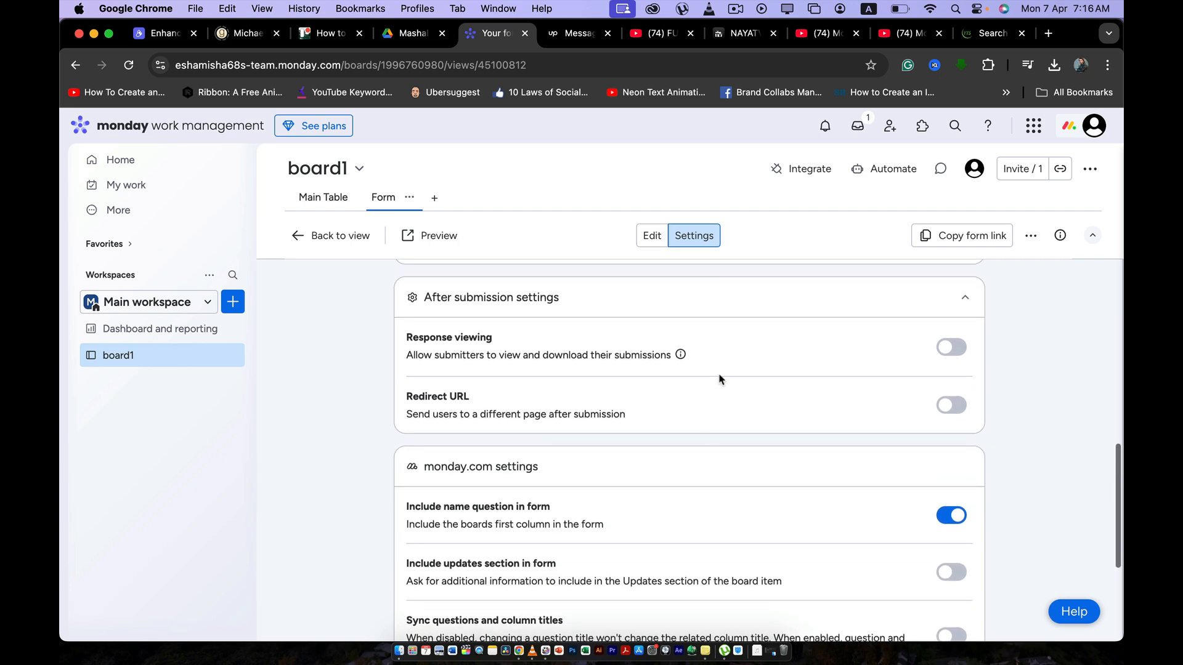
scroll(712, 462, down, 4)
scroll(688, 484, up, 4)
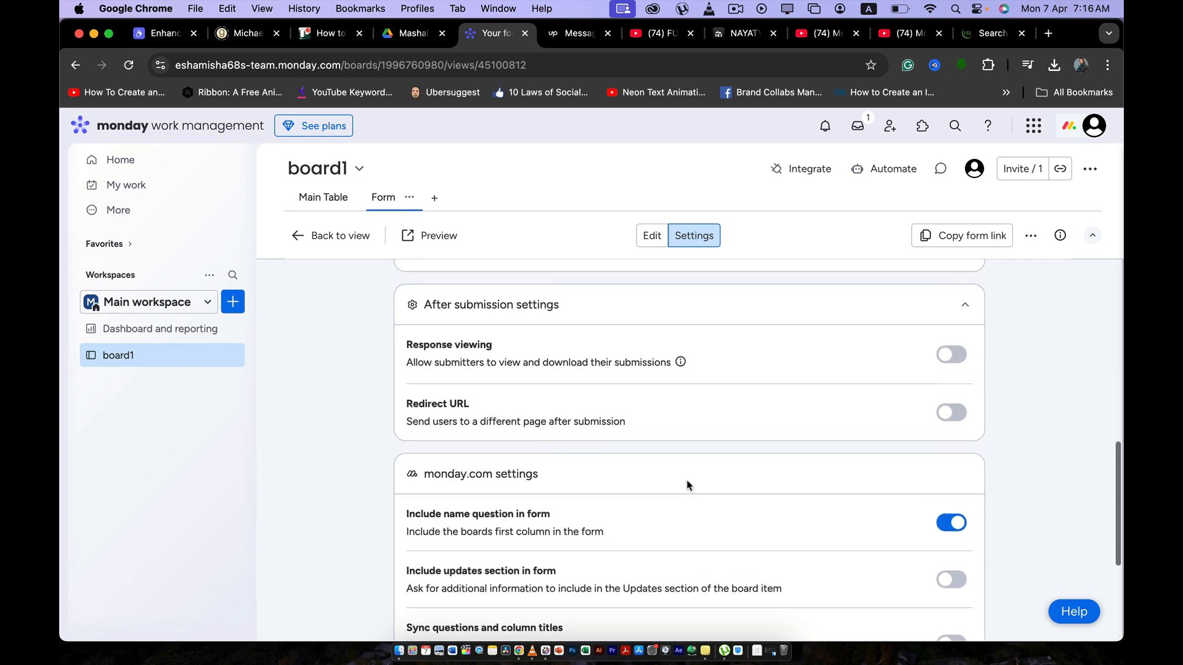
scroll(638, 421, up, 5)
scroll(603, 509, down, 3)
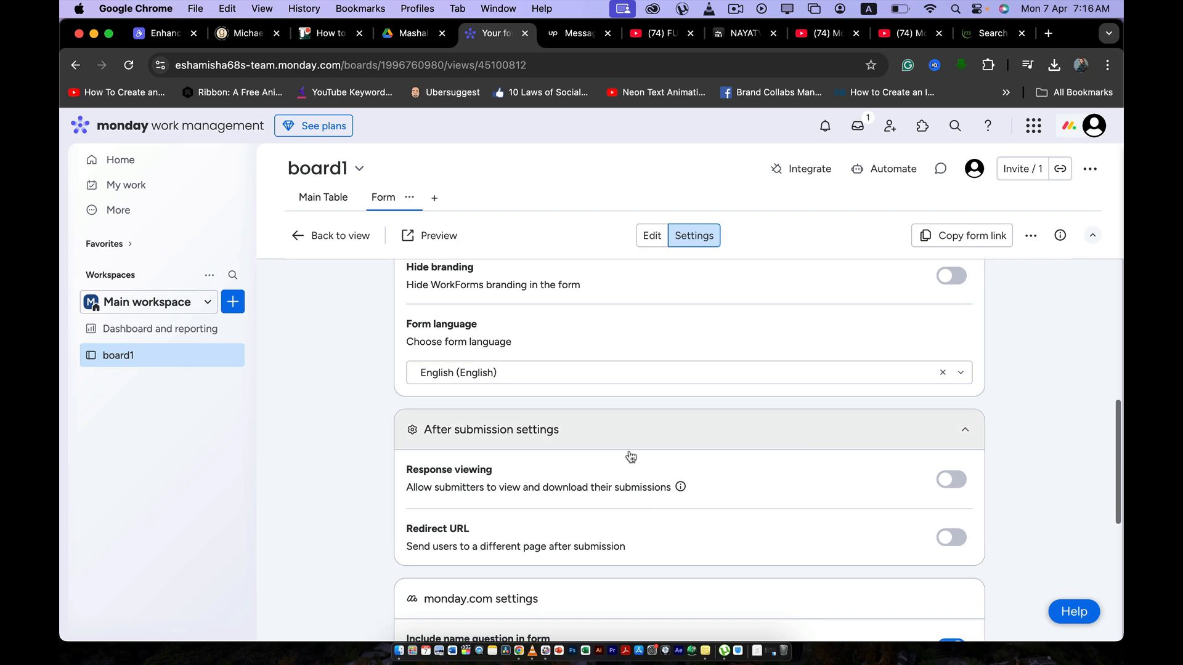
scroll(625, 459, up, 2)
scroll(623, 461, up, 5)
Return to editing the form and look through its pages from the welcome page to the thank-you page
click(649, 236)
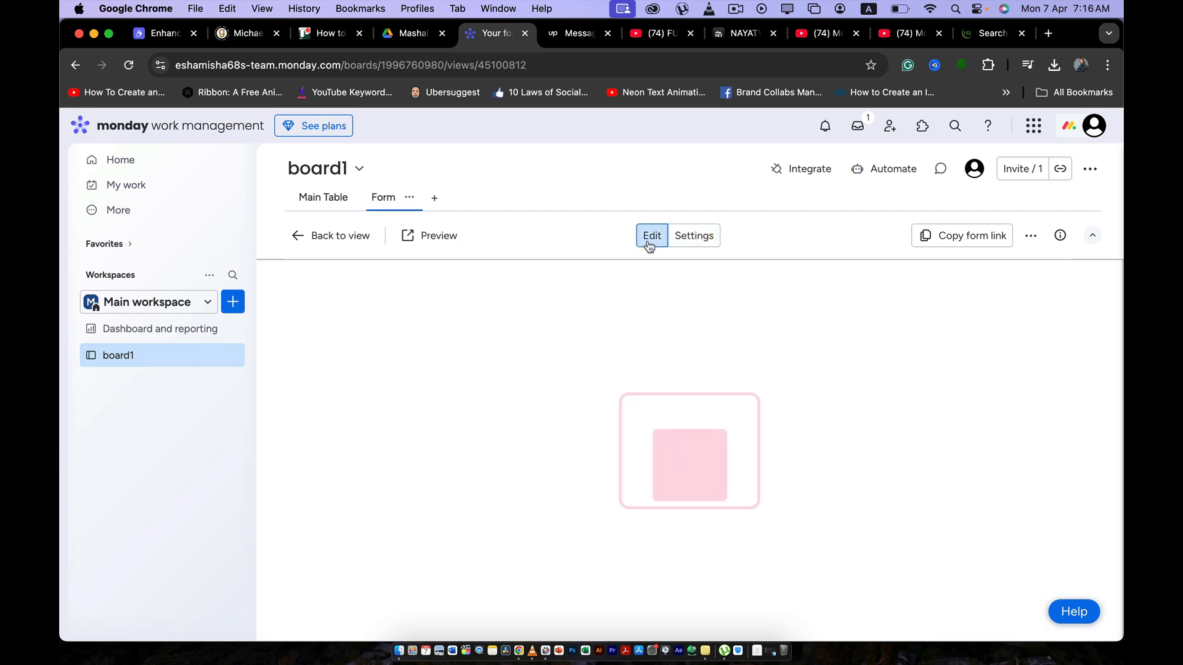
scroll(660, 409, down, 10)
scroll(659, 409, down, 5)
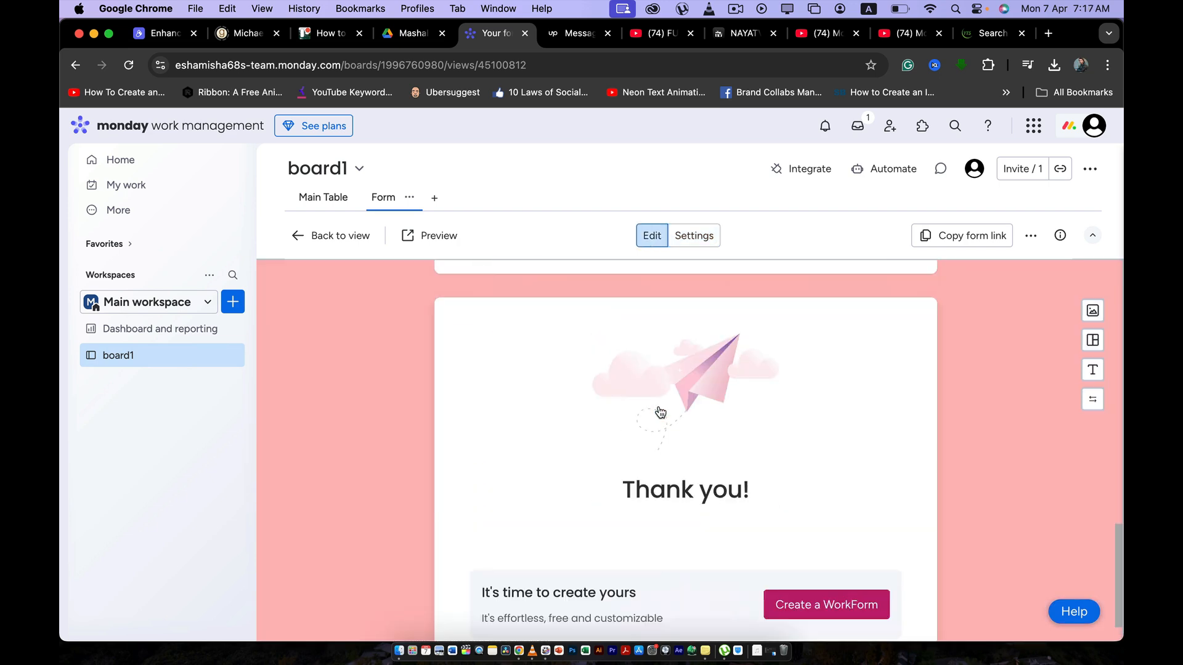
scroll(659, 409, up, 15)
scroll(660, 409, down, 13)
scroll(659, 411, up, 13)
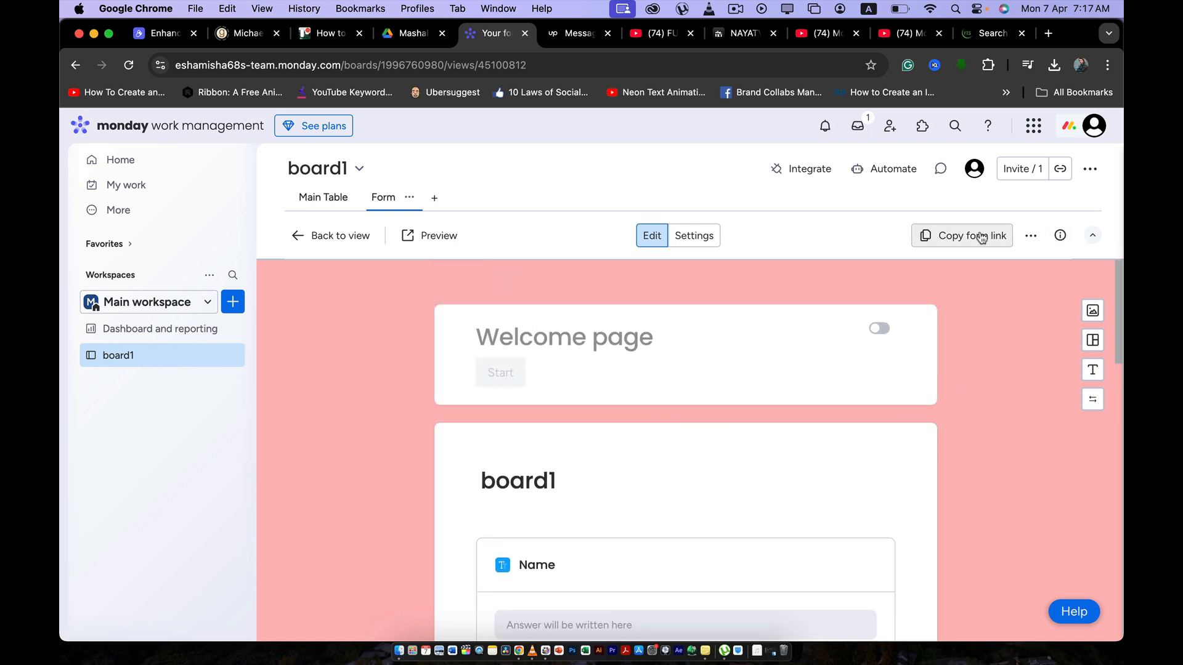
Copy the form's shareable link and check the additional form options
click(971, 240)
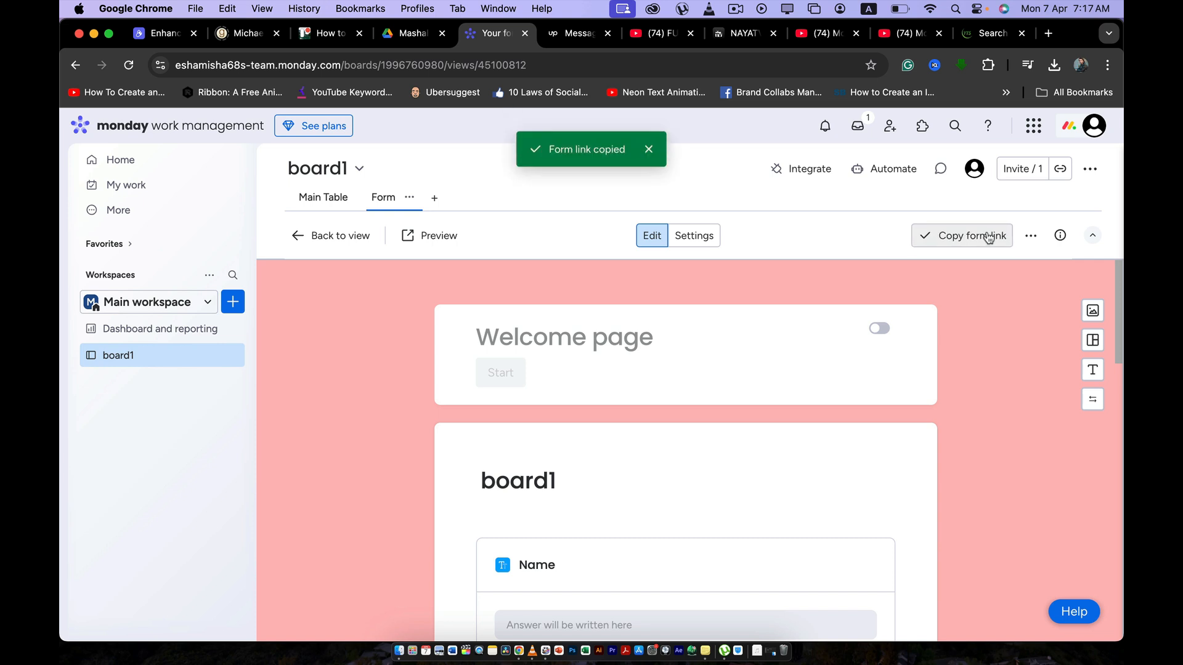
click(1030, 238)
click(963, 234)
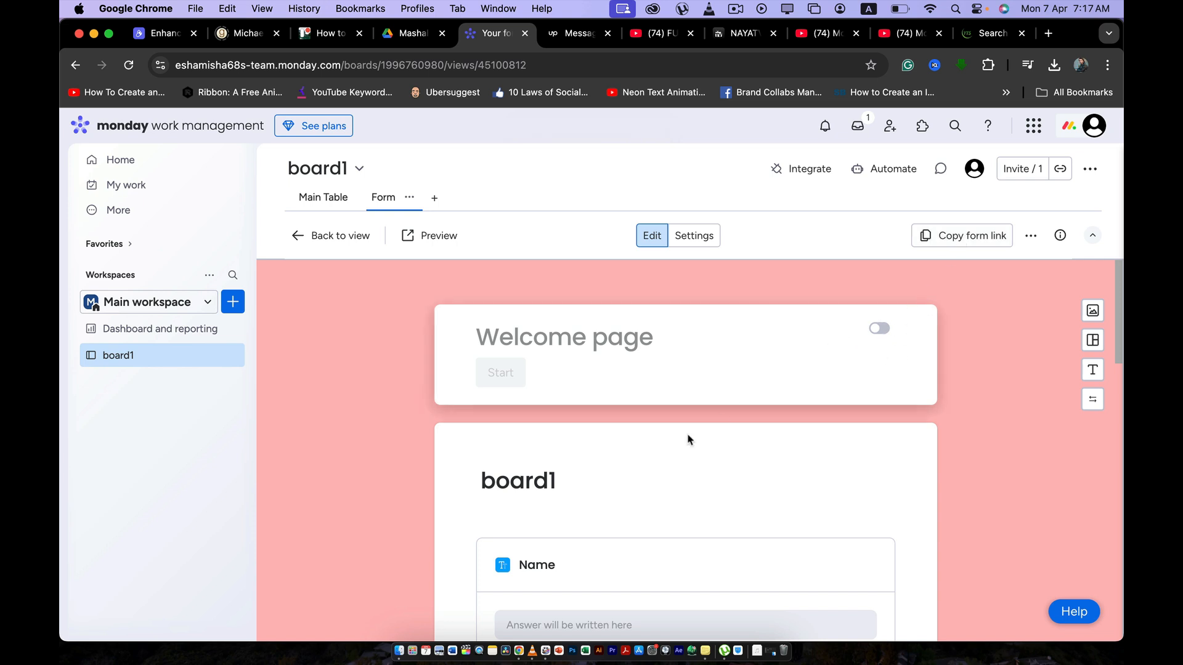
Review the form's Name, Status, Date and sensitive questions, and check the monday.com options in the form settings
scroll(687, 434, down, 5)
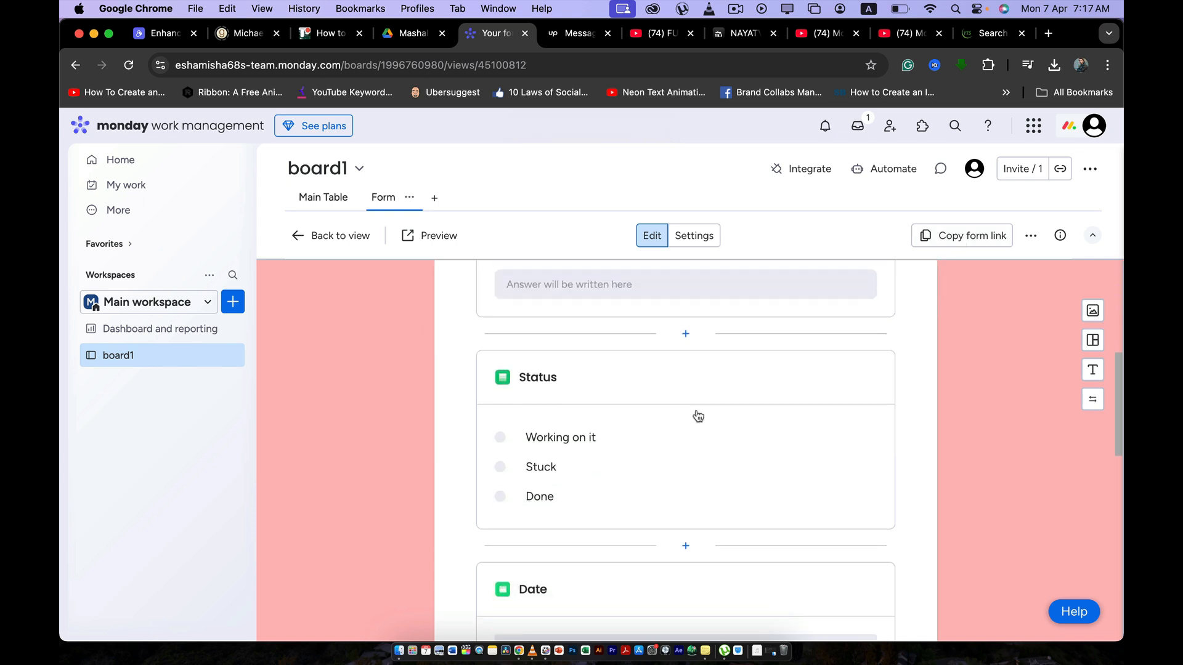
scroll(697, 413, down, 8)
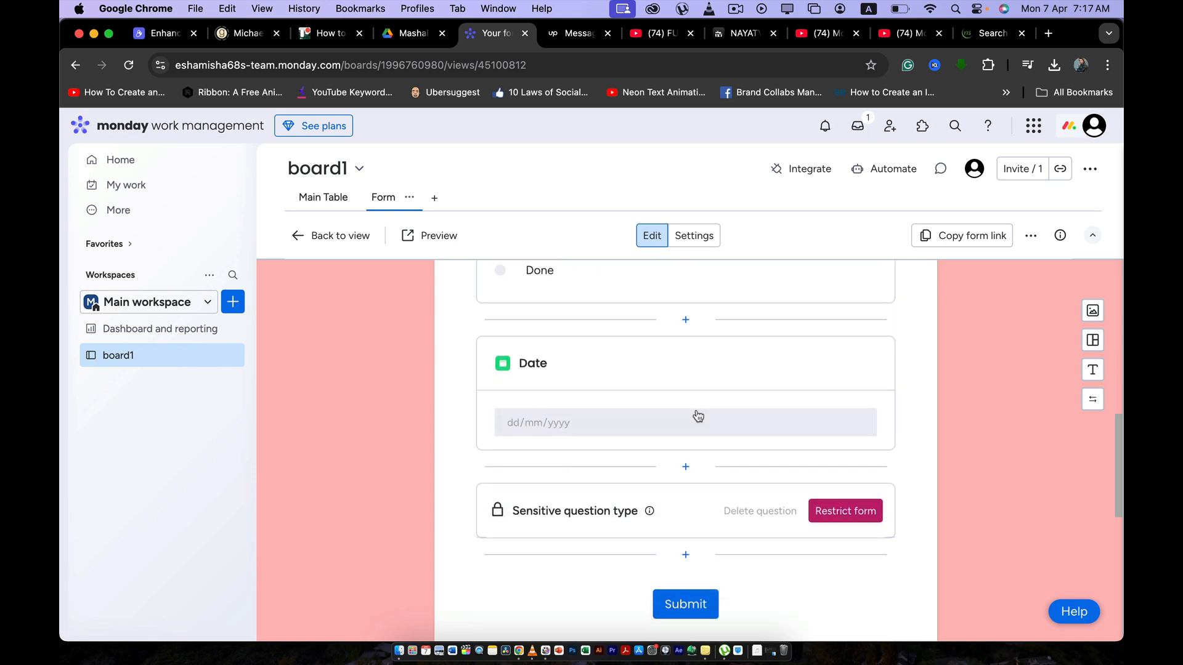
scroll(709, 431, up, 10)
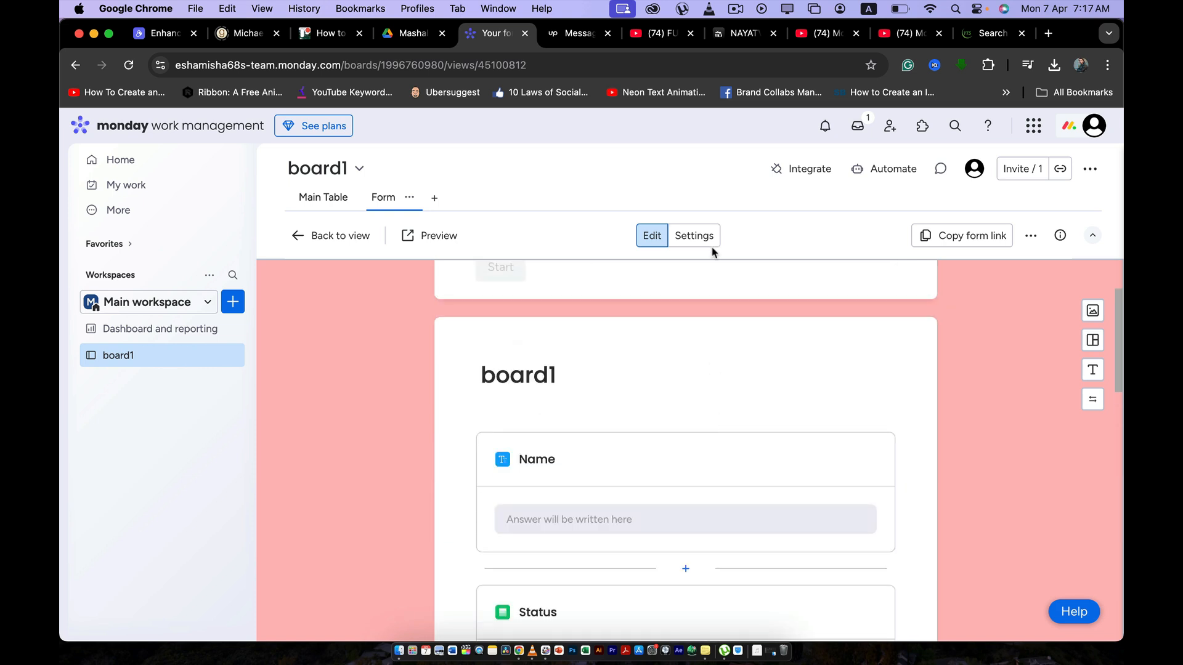
click(707, 239)
scroll(668, 472, down, 10)
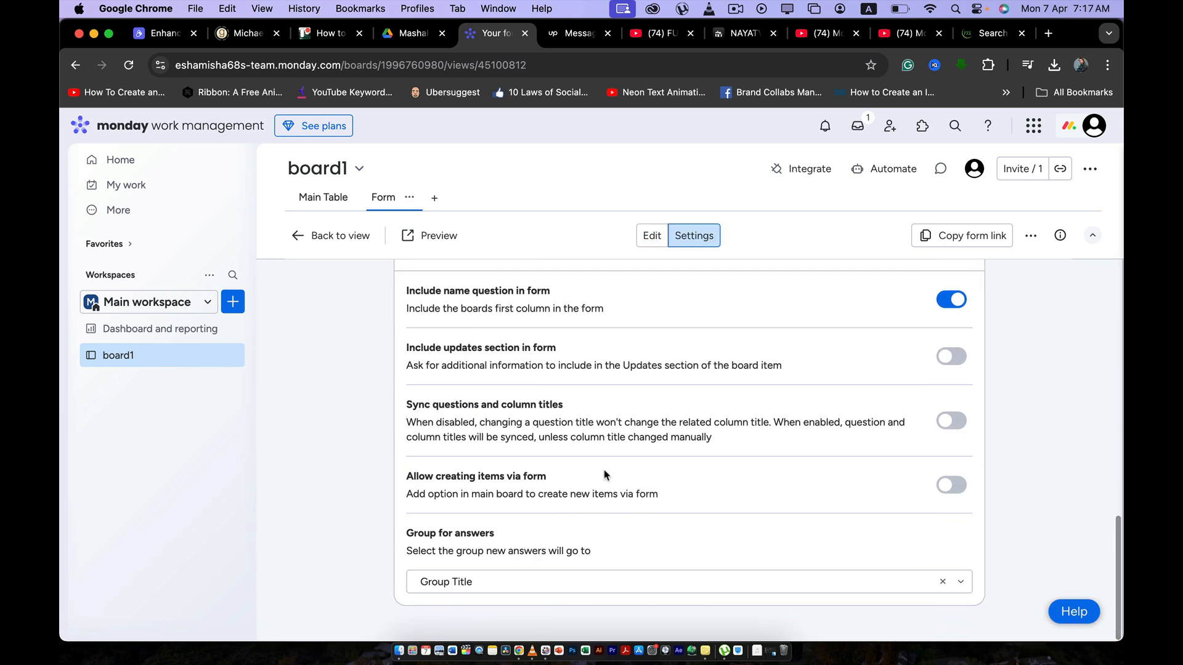
Review the form's settings from the monday.com options back through after-submission and language to the general submission options
scroll(626, 510, up, 5)
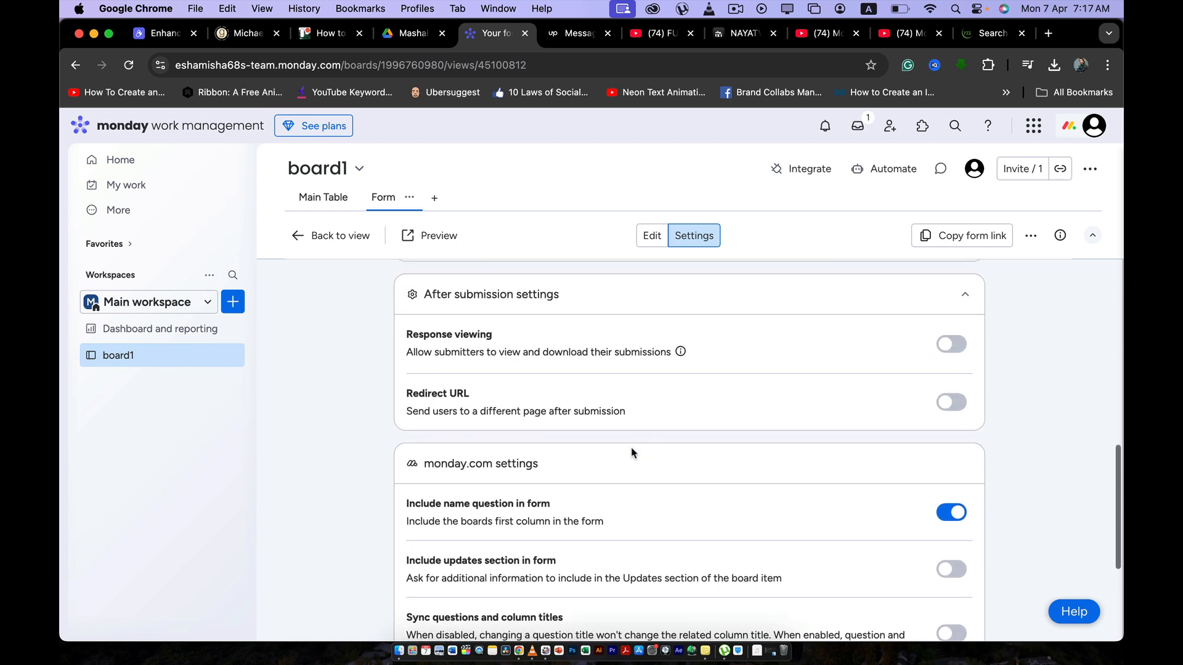
scroll(633, 453, up, 1)
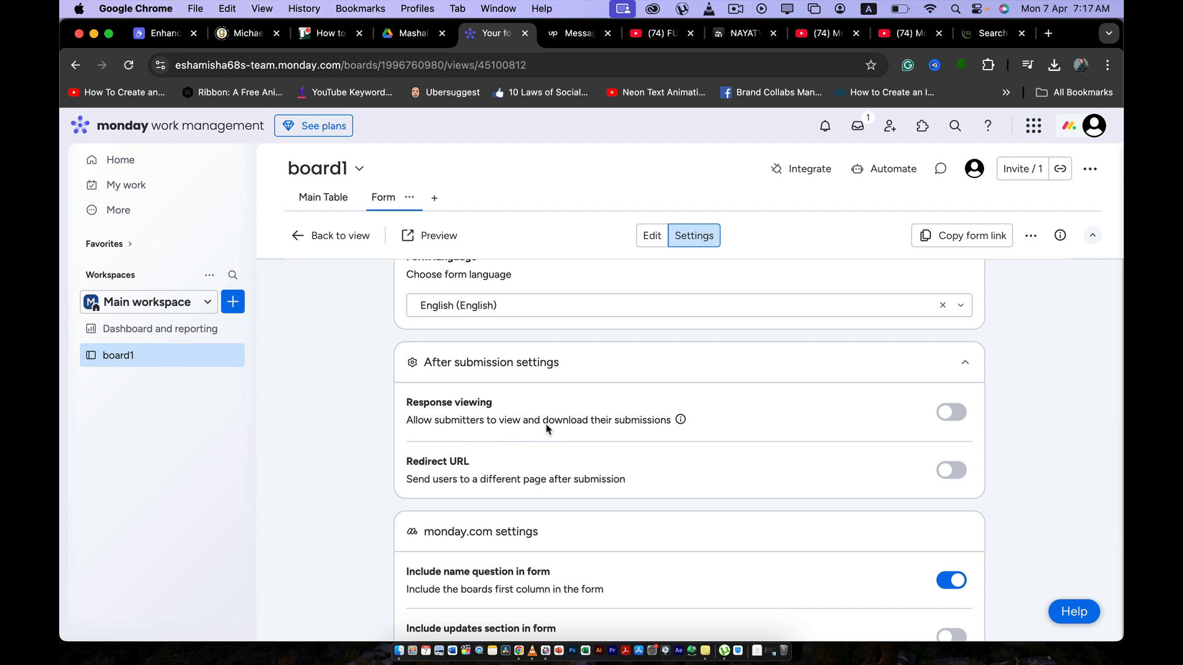
scroll(871, 425, up, 5)
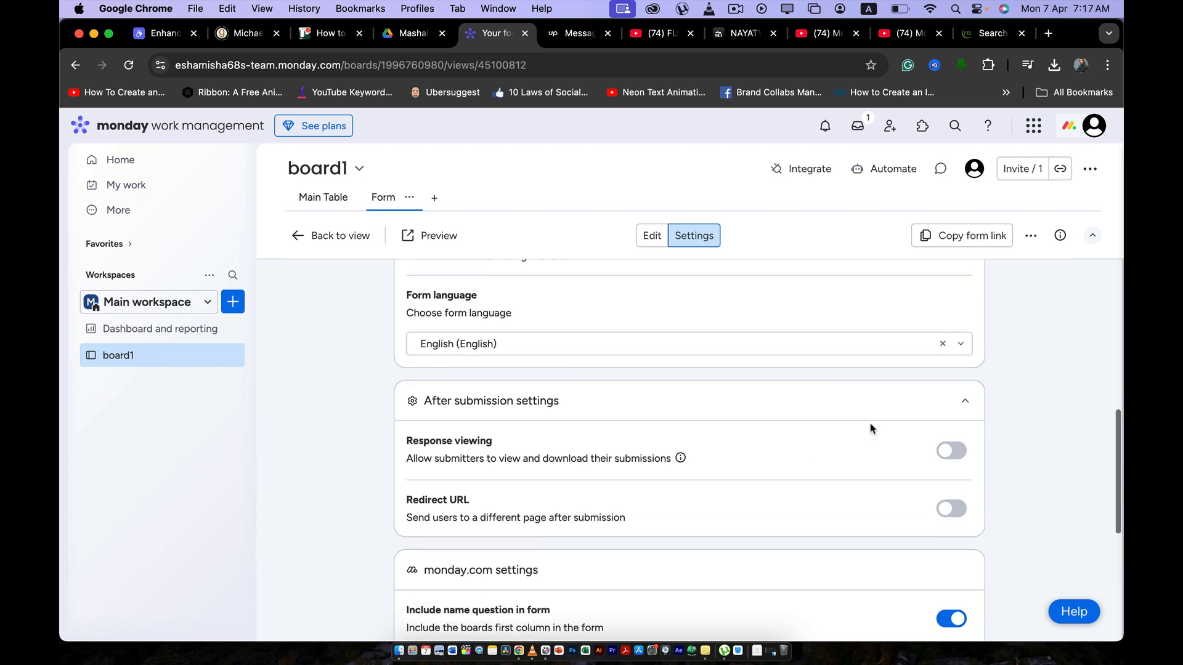
scroll(756, 411, up, 3)
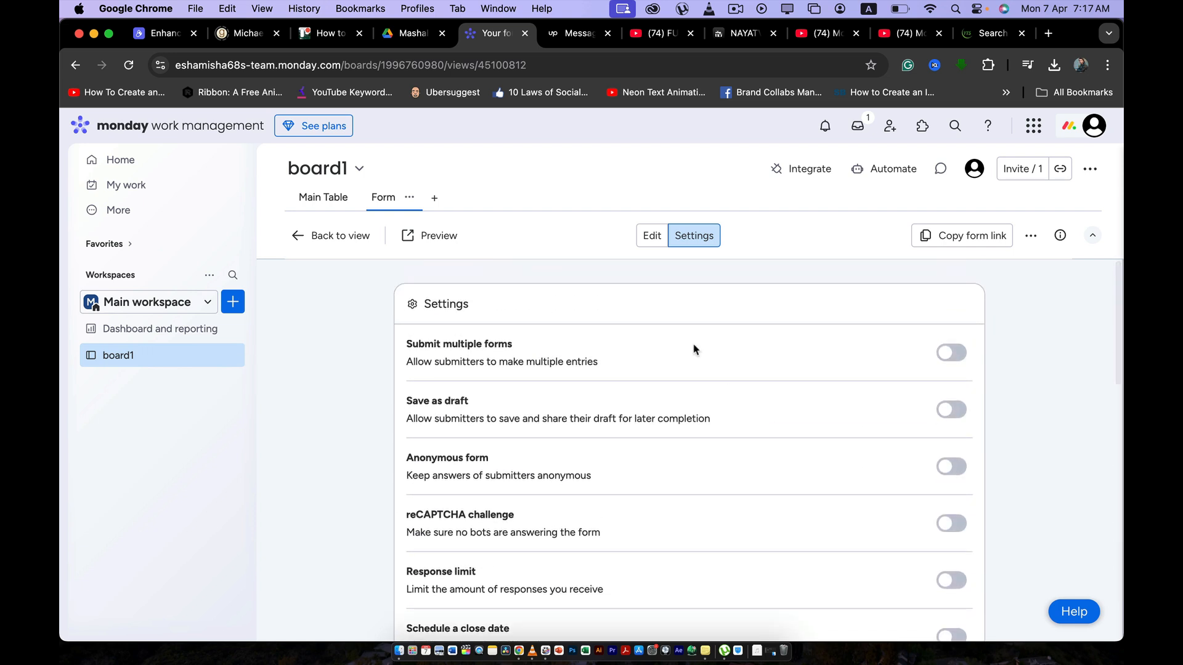
Return to editing the form and examine its Name and Status questions
click(652, 240)
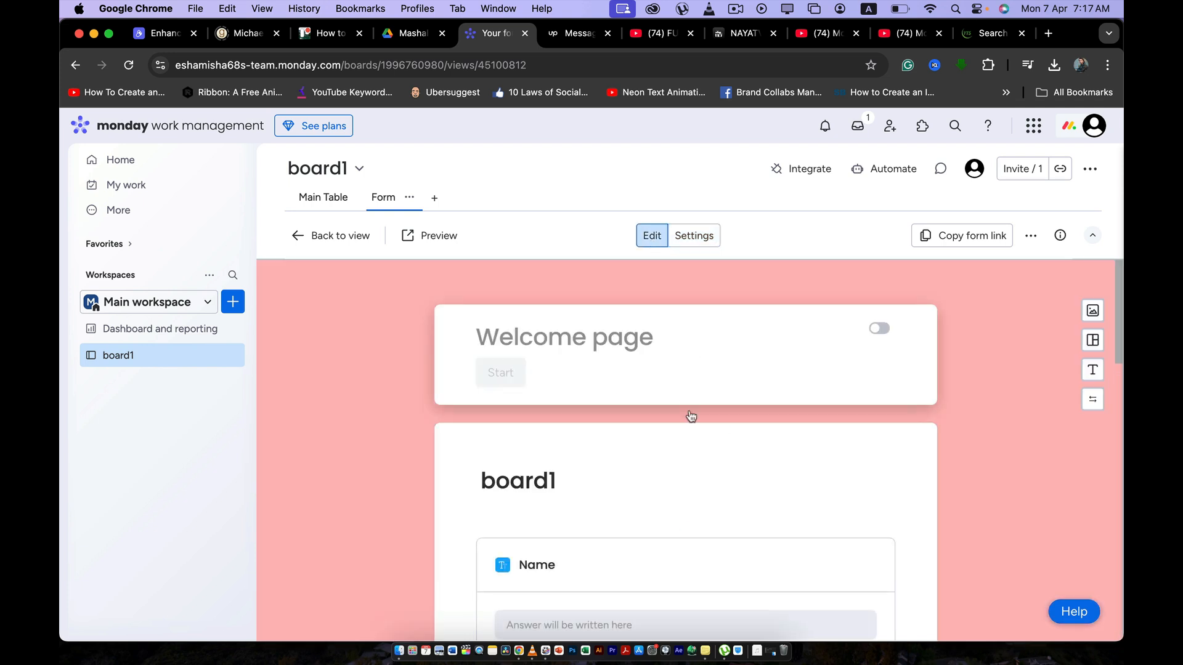
scroll(697, 431, down, 5)
scroll(701, 440, down, 1)
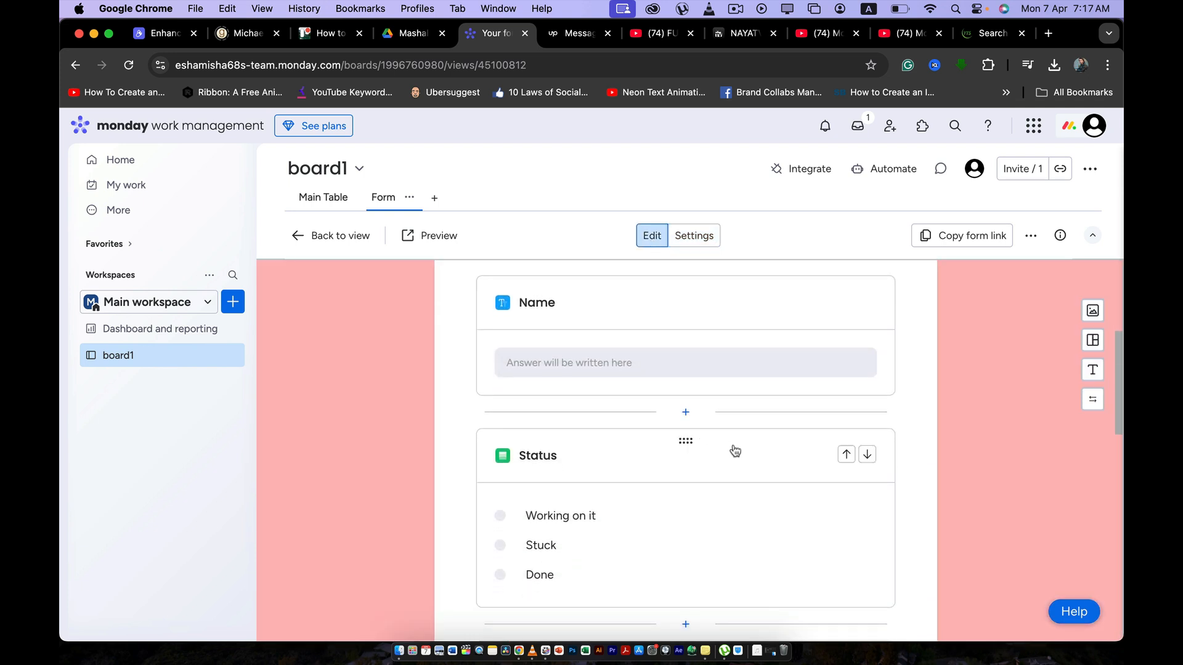
scroll(751, 305, down, 1)
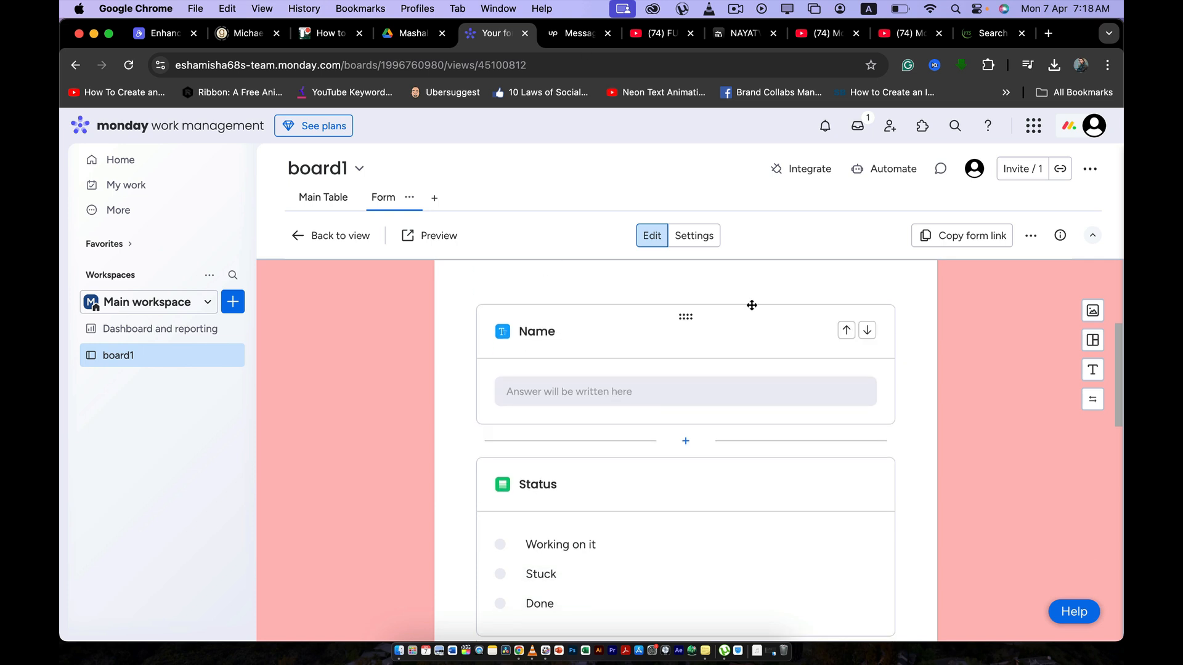